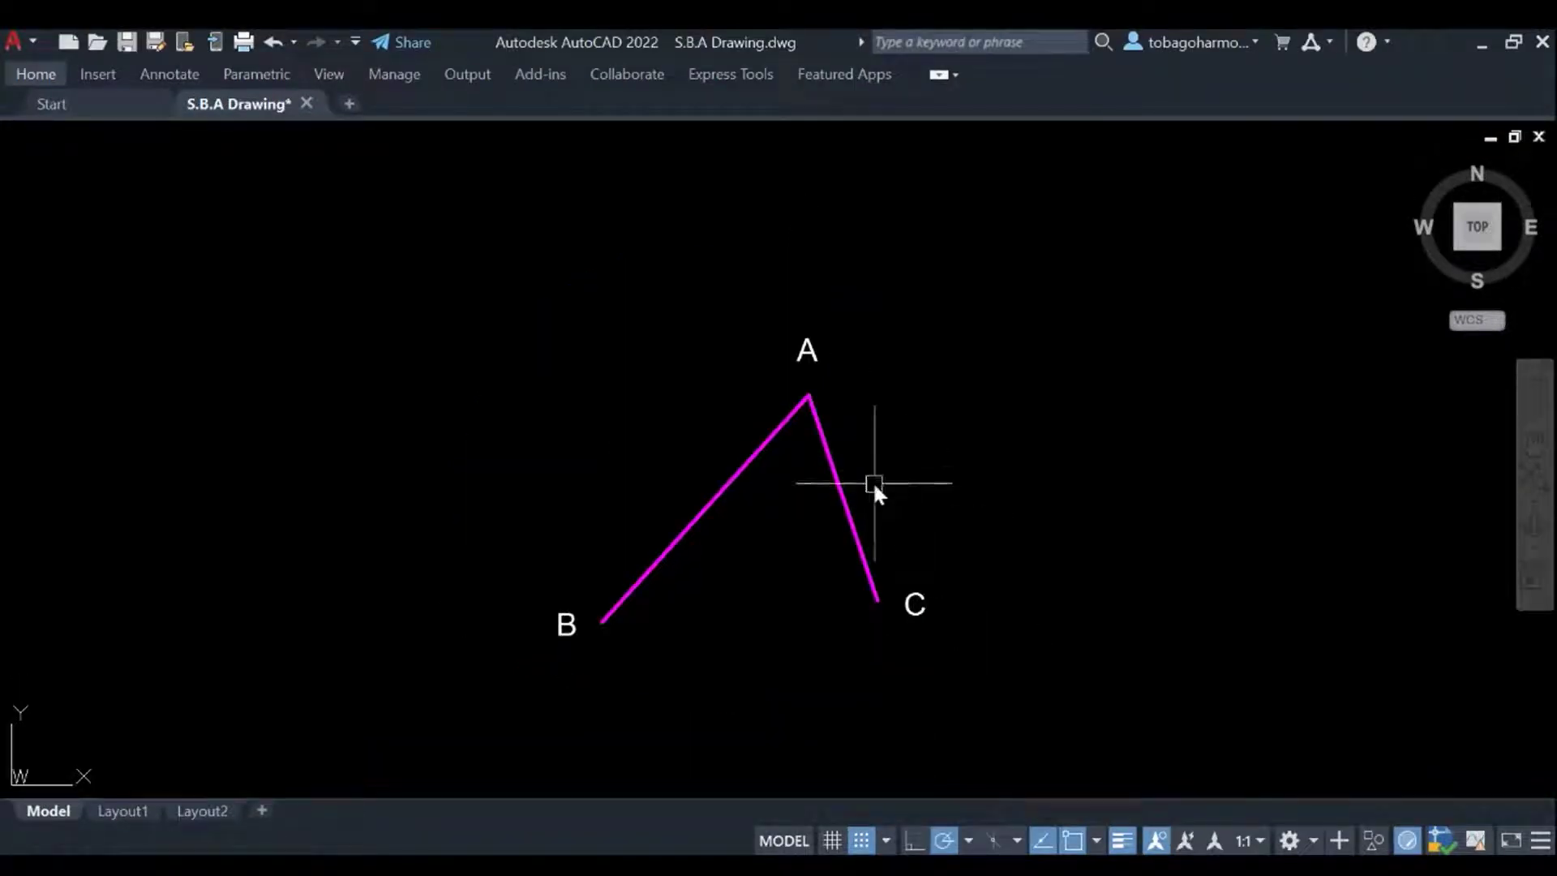
Check the length of line AC in its quick properties.
middle_drag(899, 449, 892, 412)
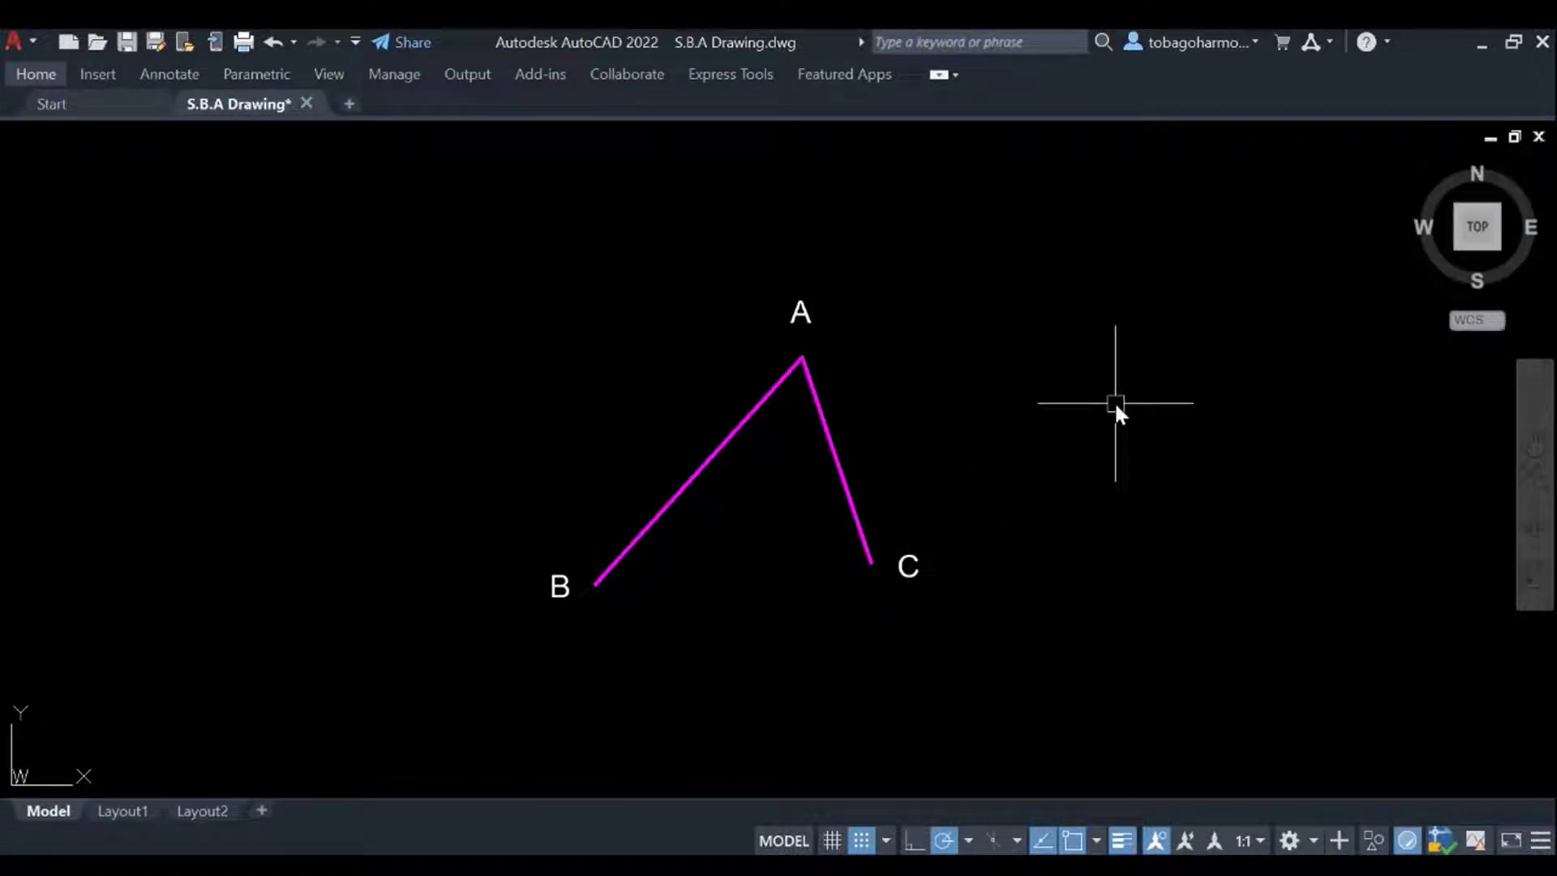
text(A)
key(Escape)
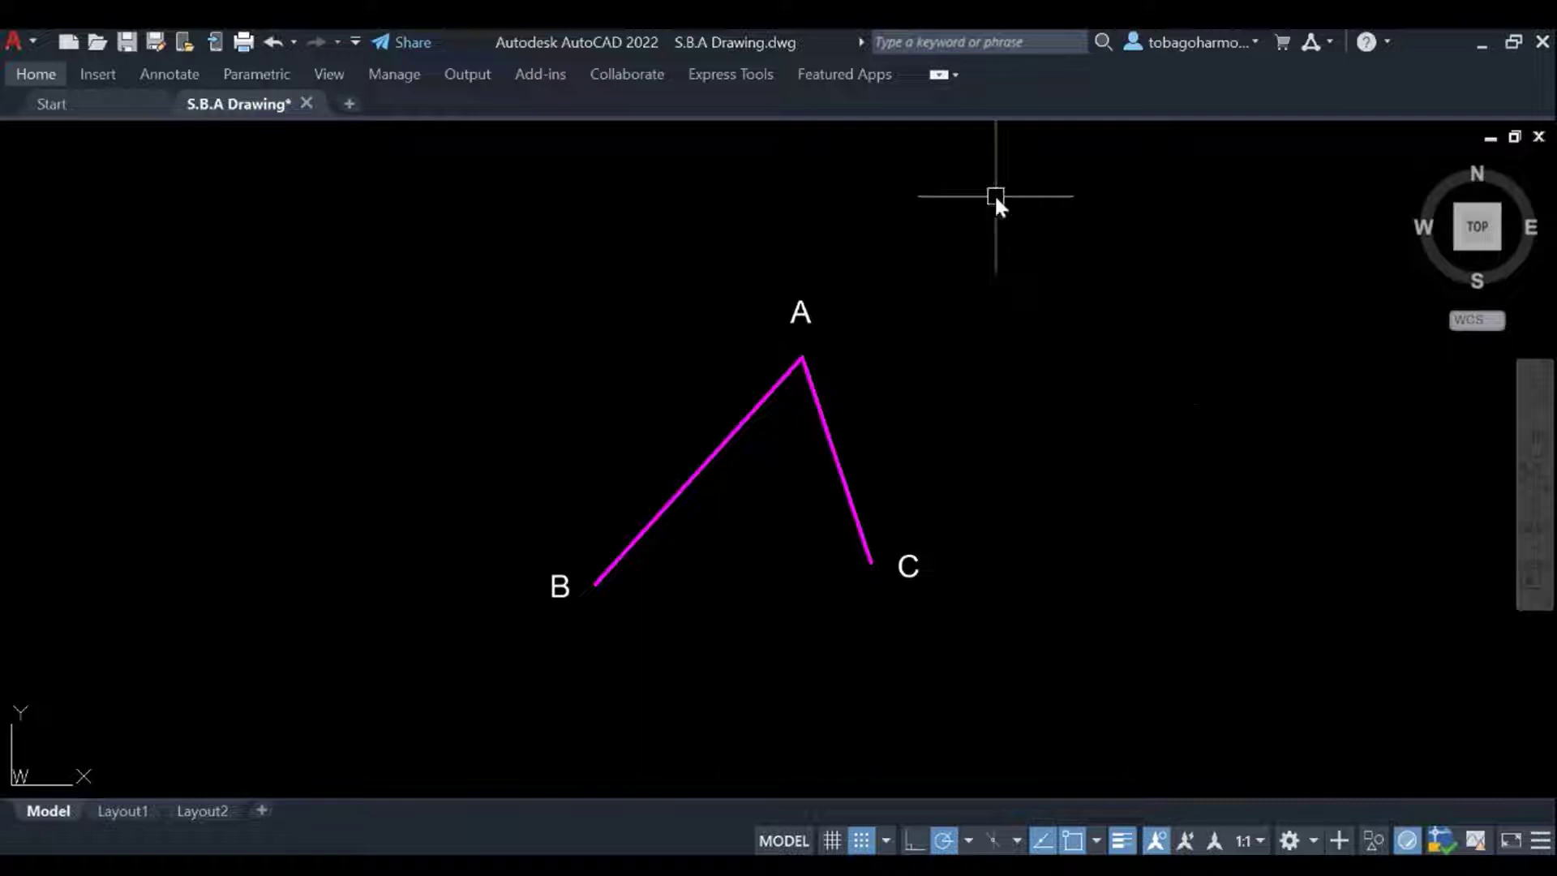
click(838, 461)
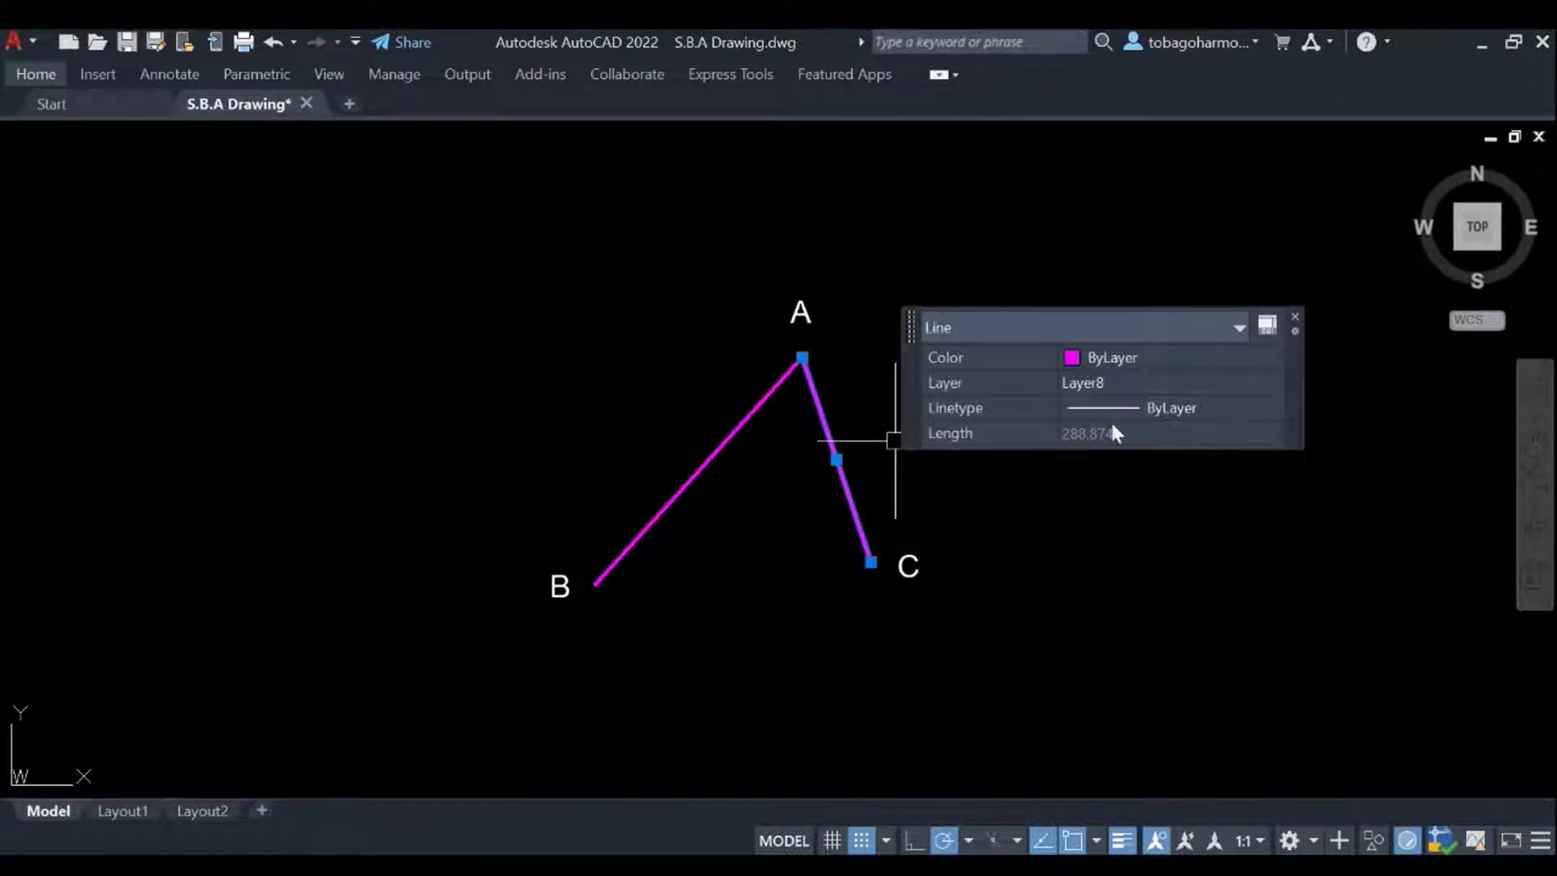
click(1295, 318)
key(Escape)
Draw a centre-based arc of radius 150 from endpoint C so that it crosses line AC.
text(arc)
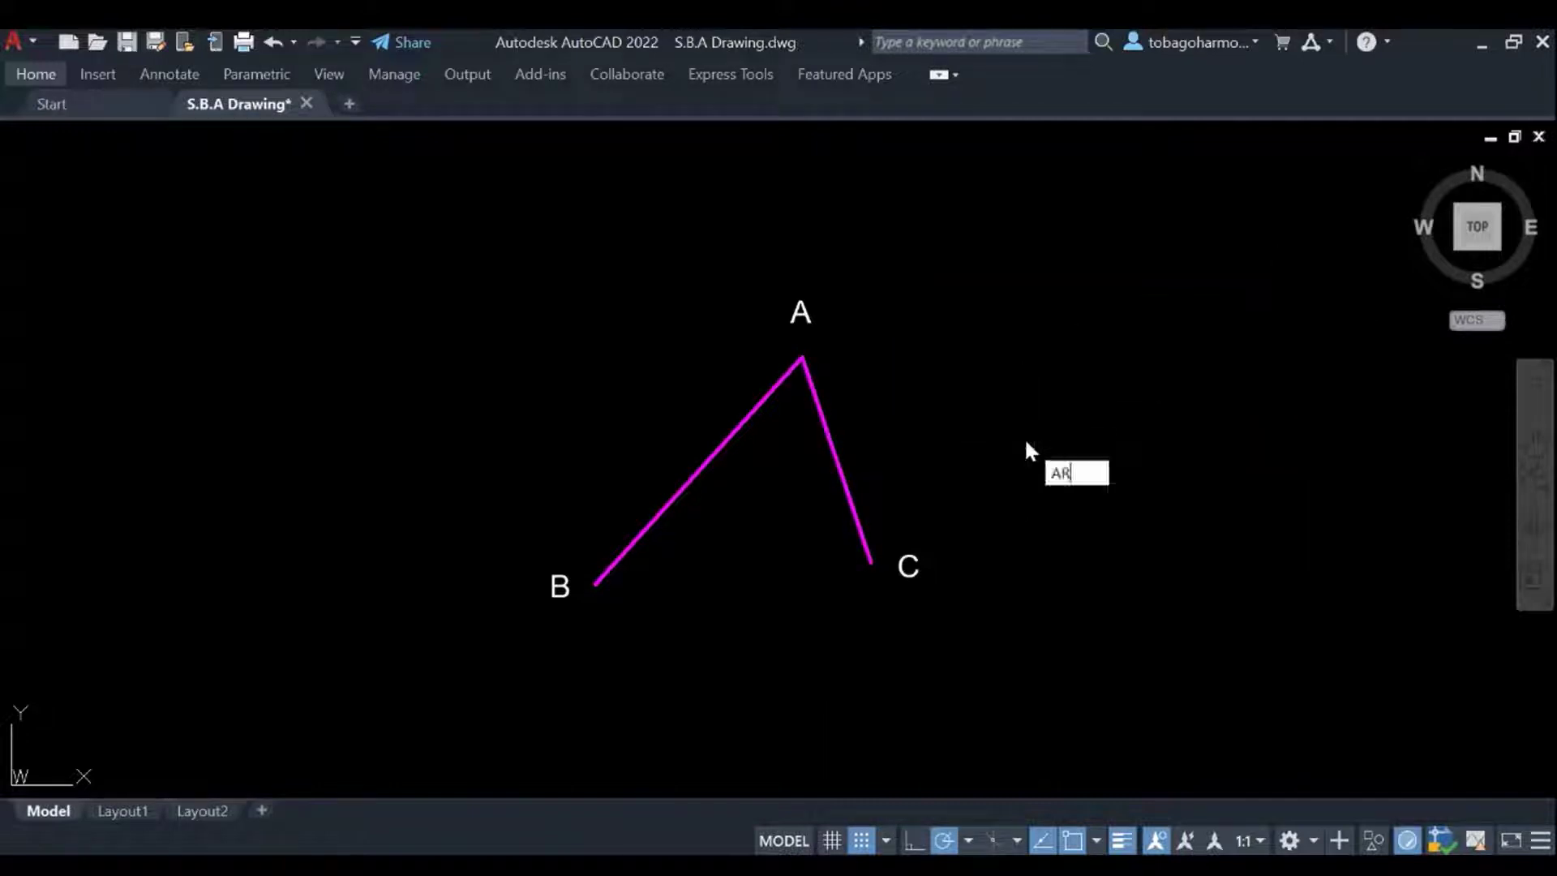
key(Return)
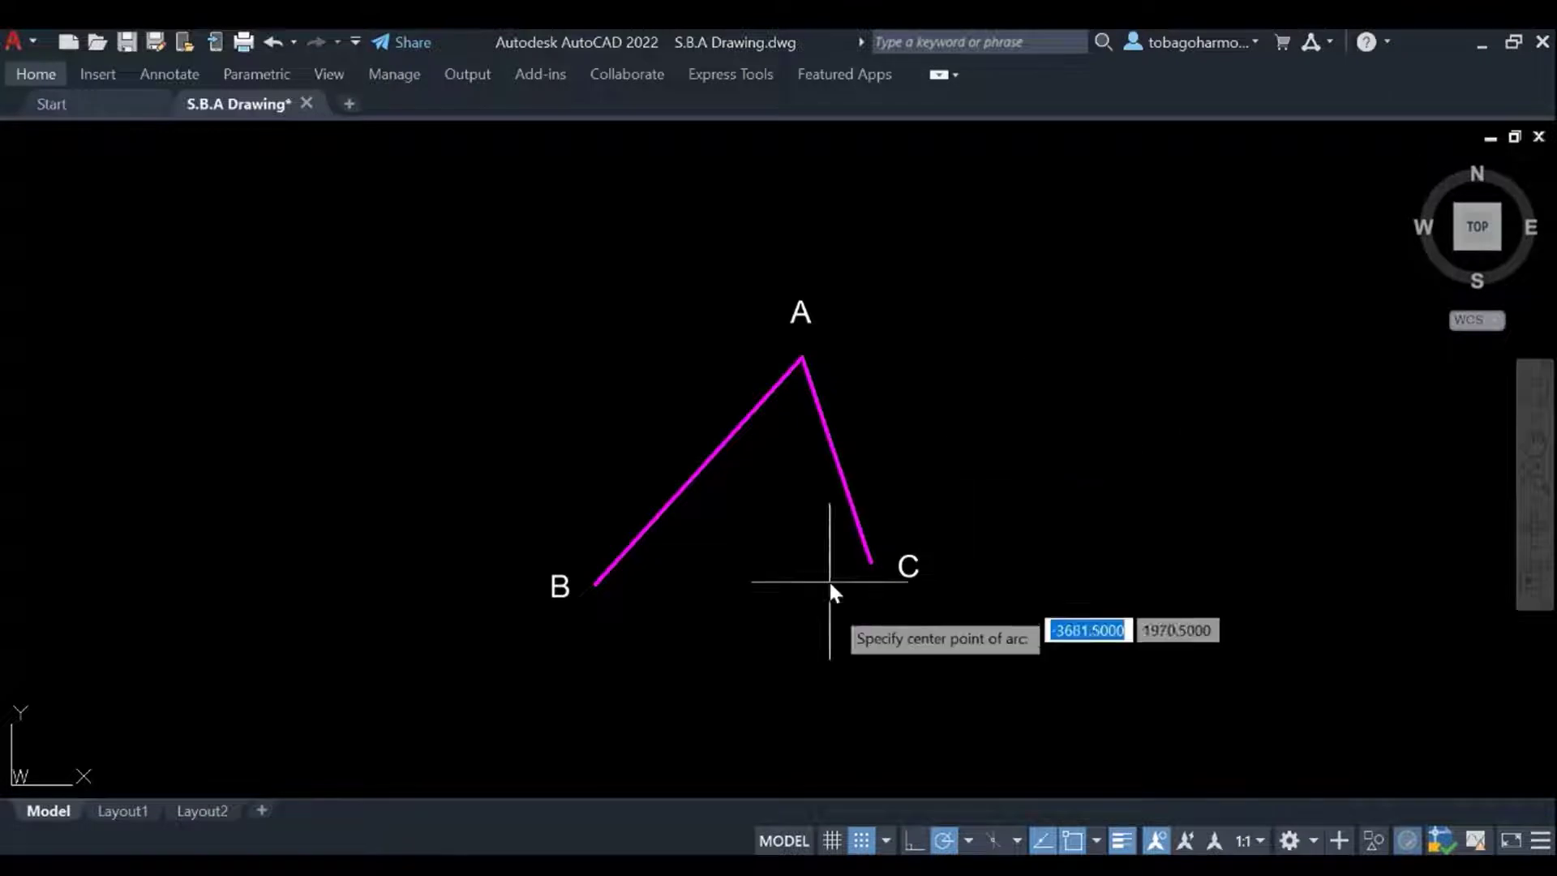
click(868, 567)
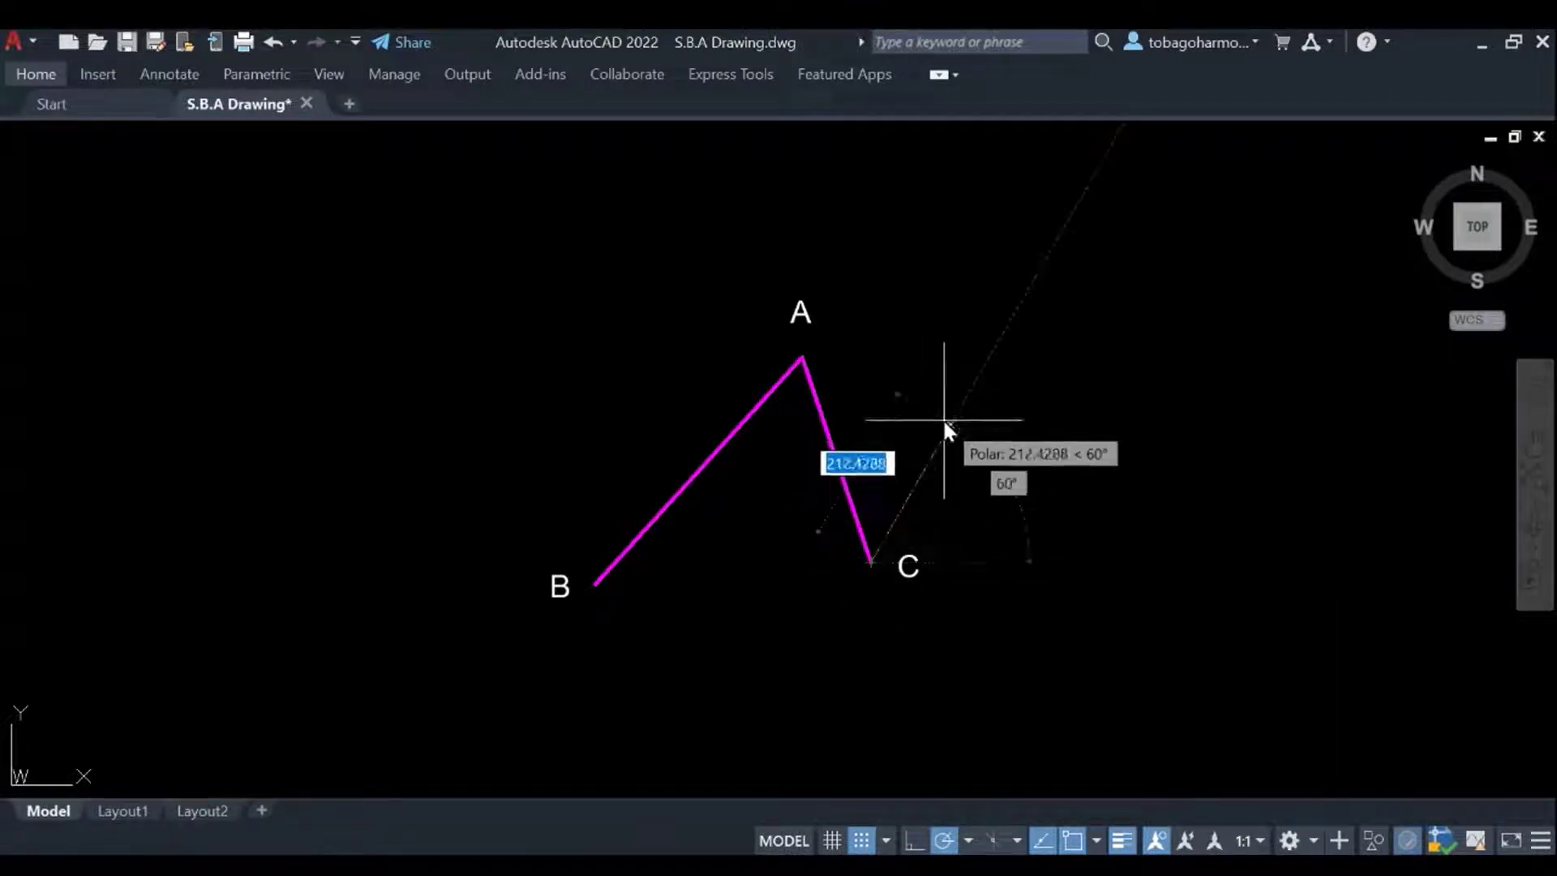
text(150)
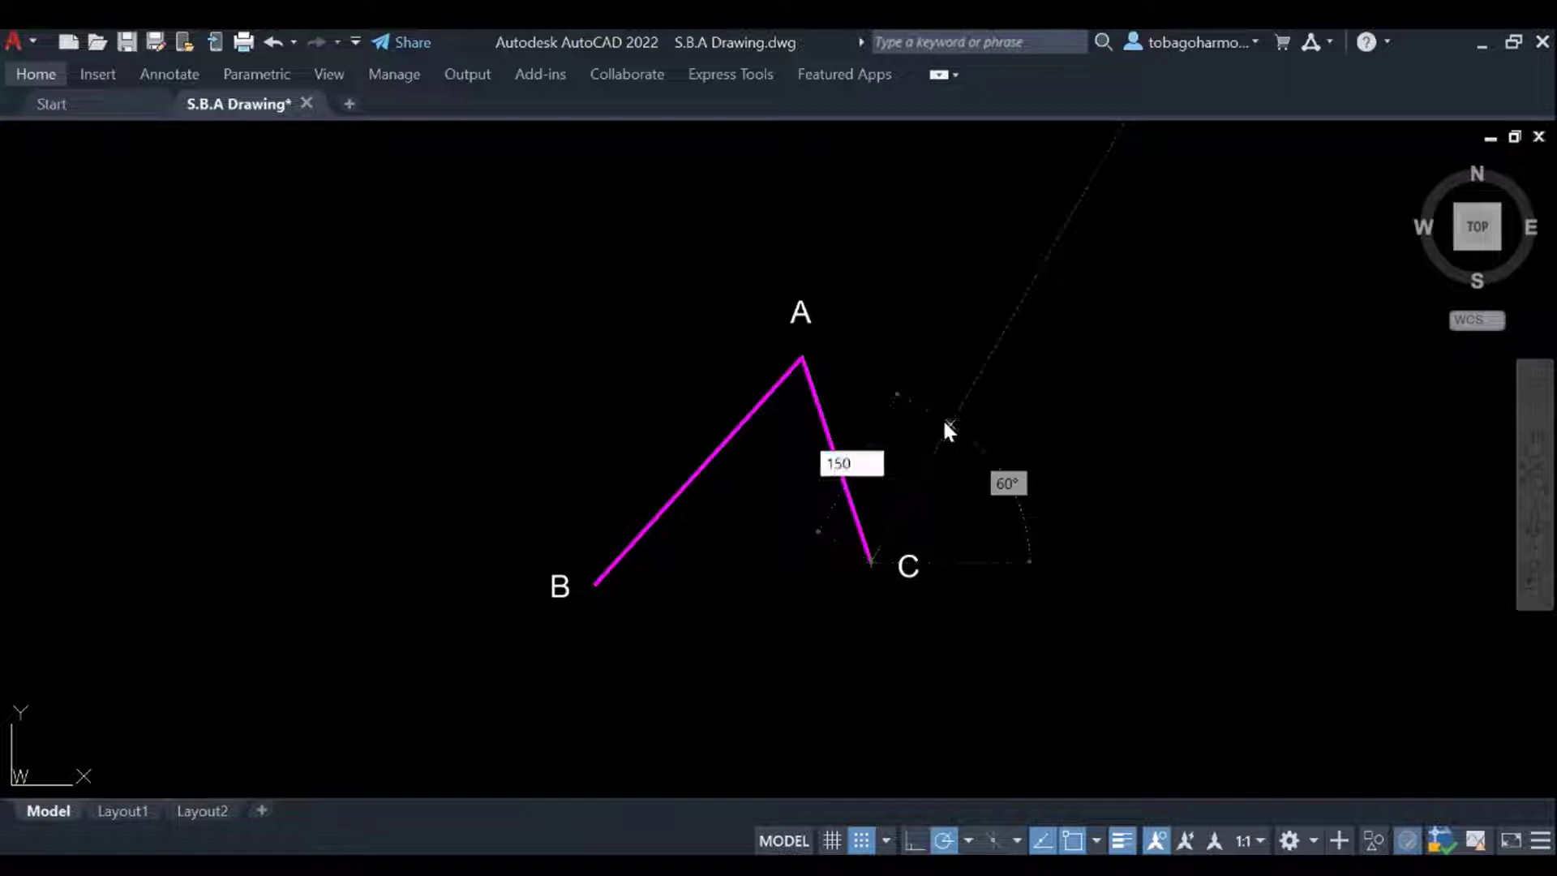
key(Return)
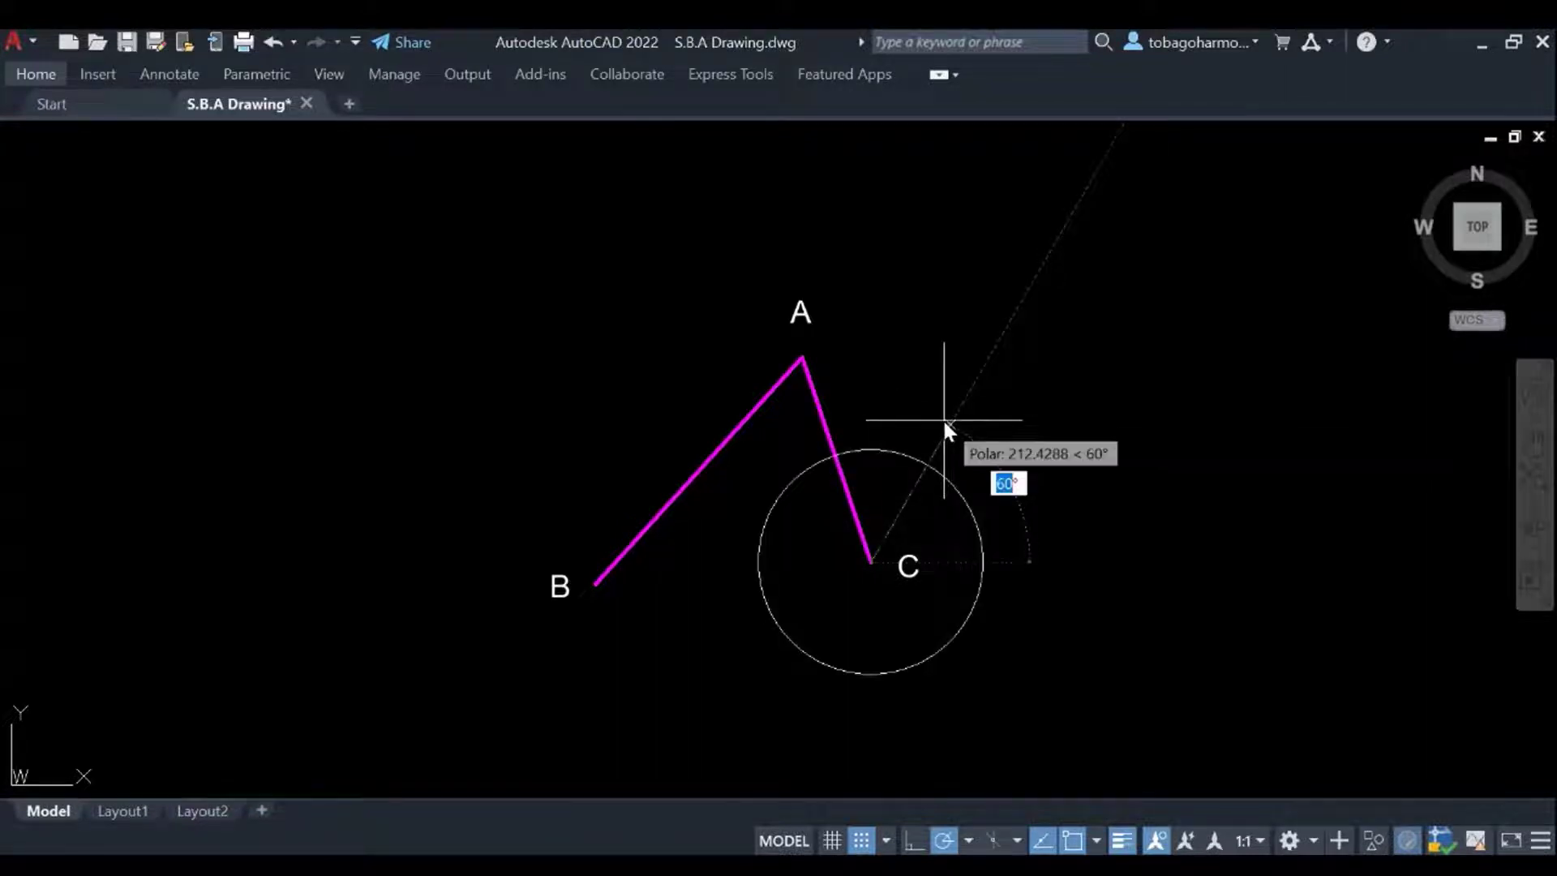
key(Return)
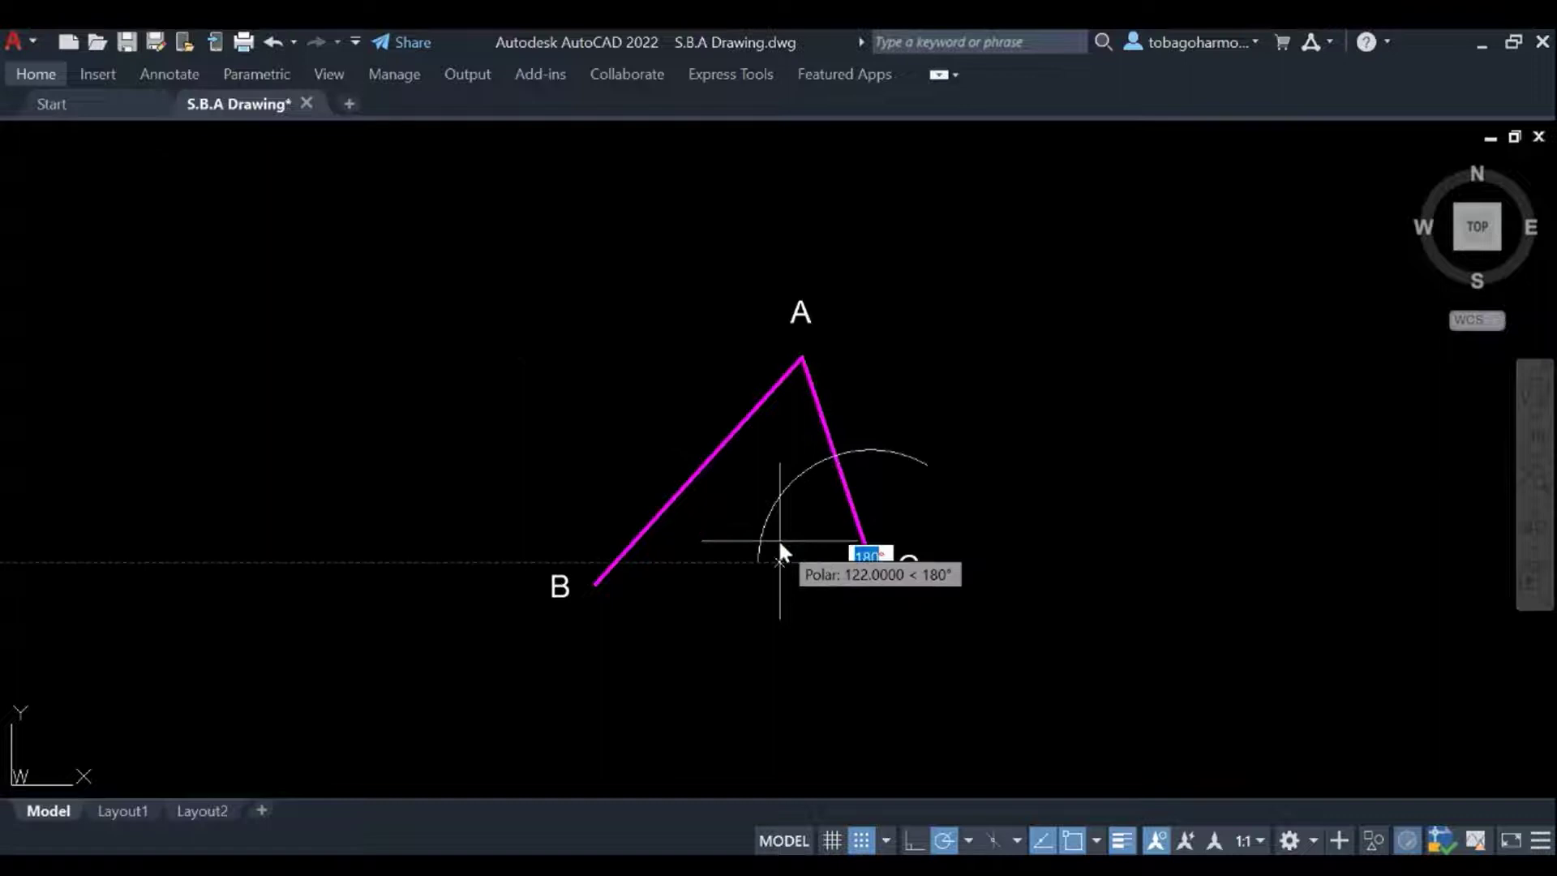
click(781, 503)
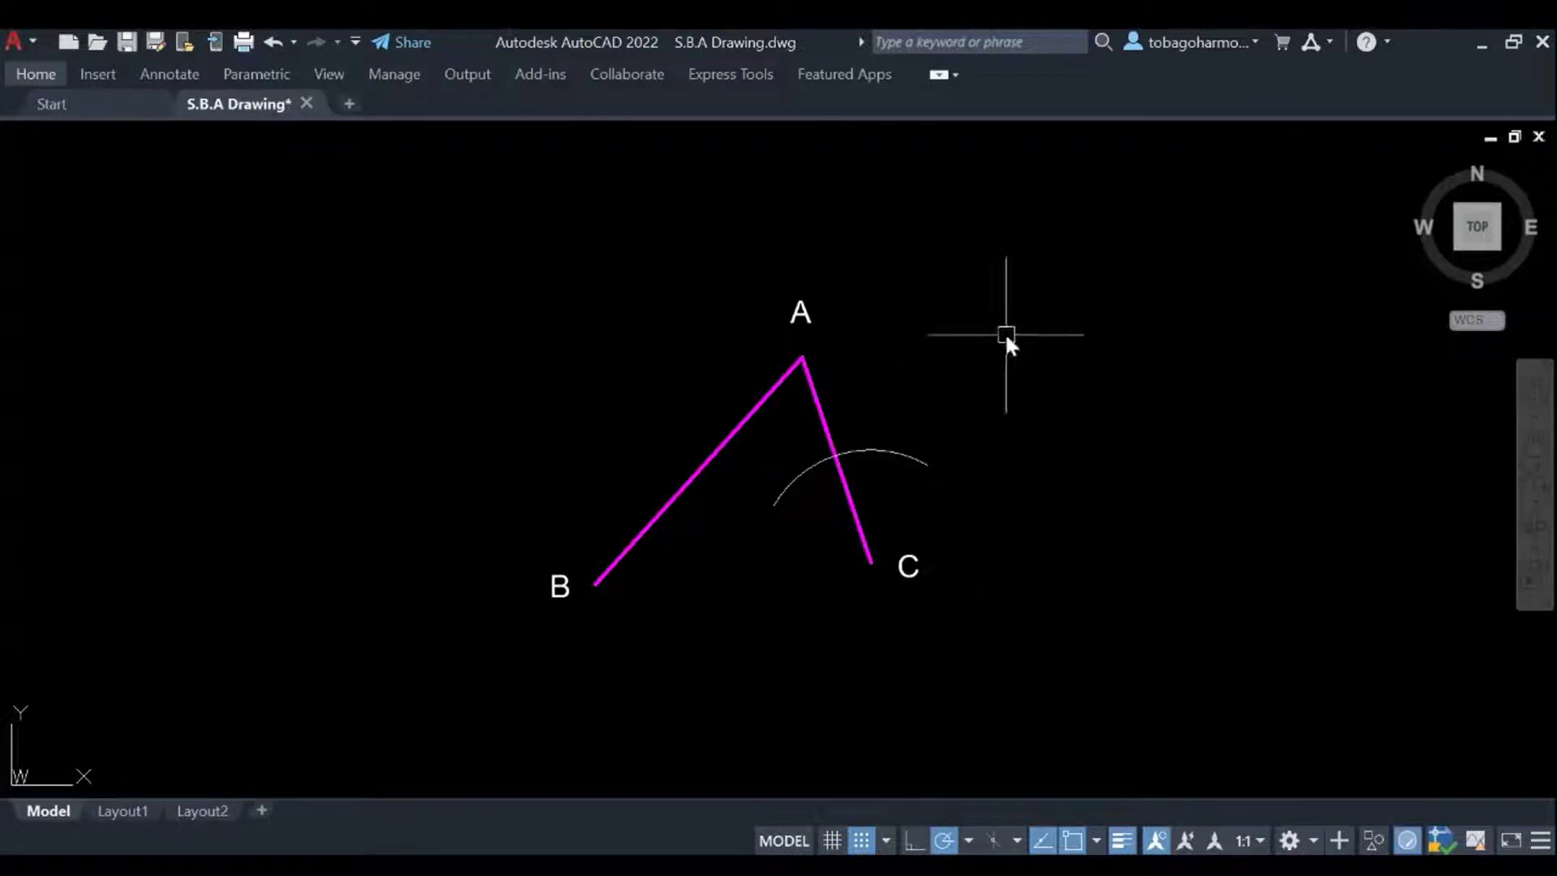
key(Return)
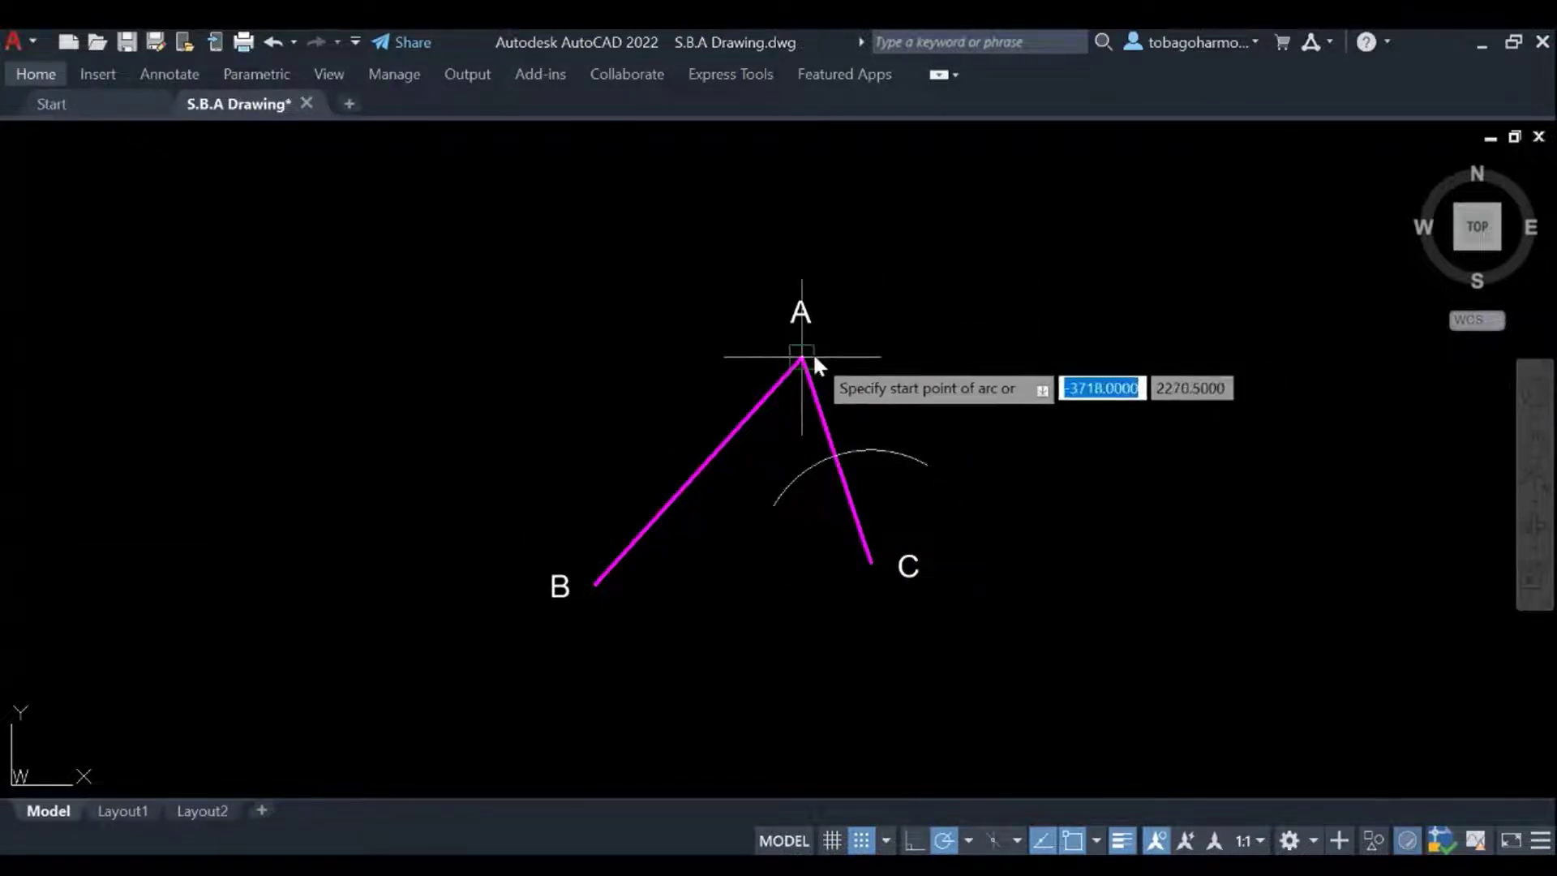
click(801, 356)
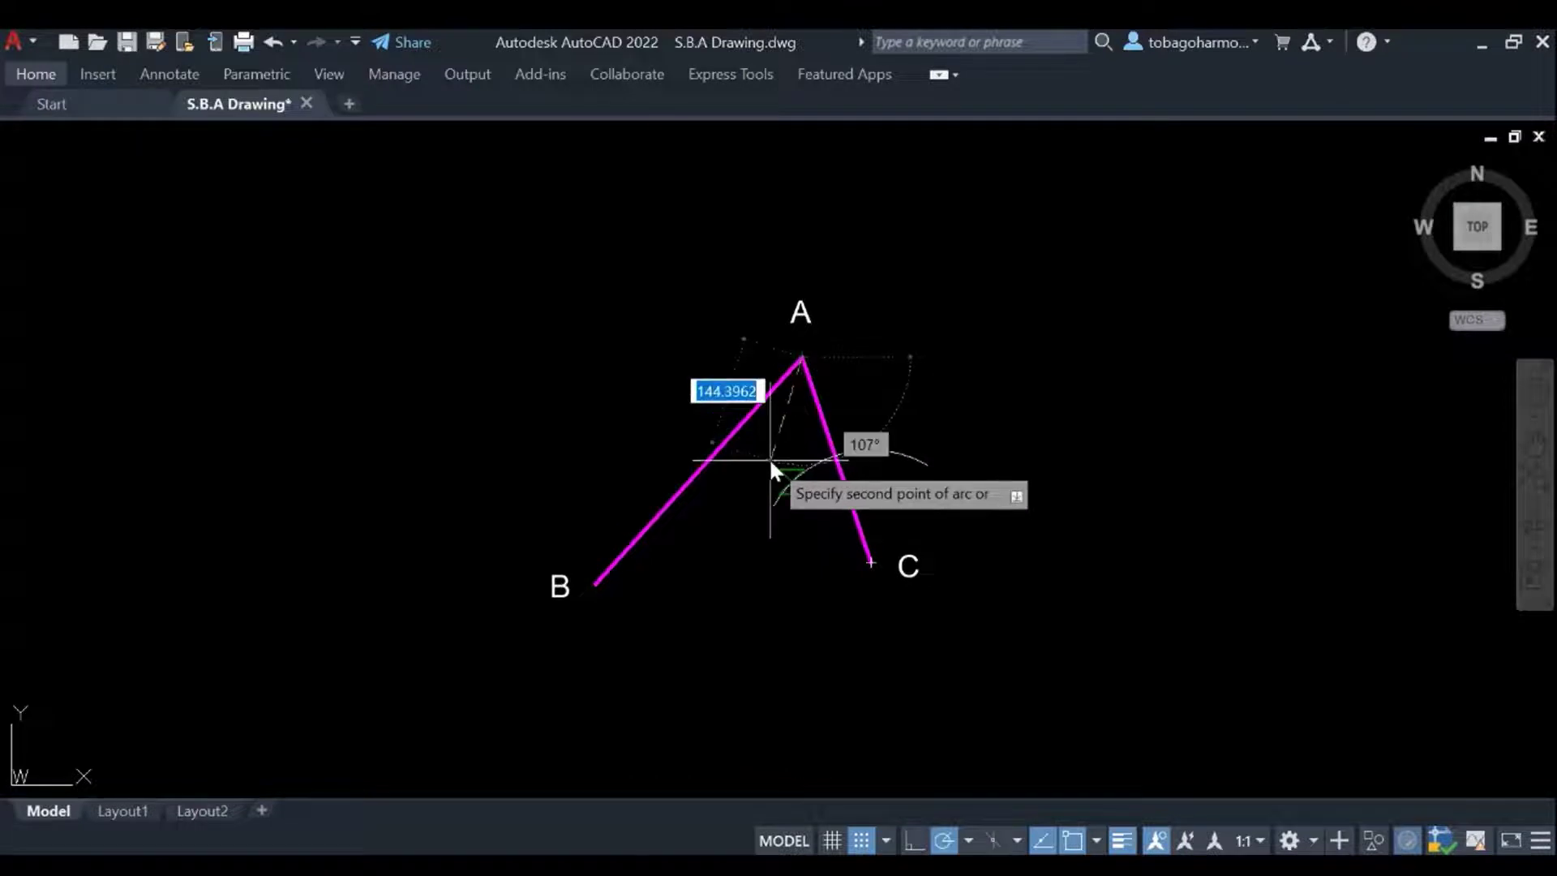
scroll(769, 460, up, 4)
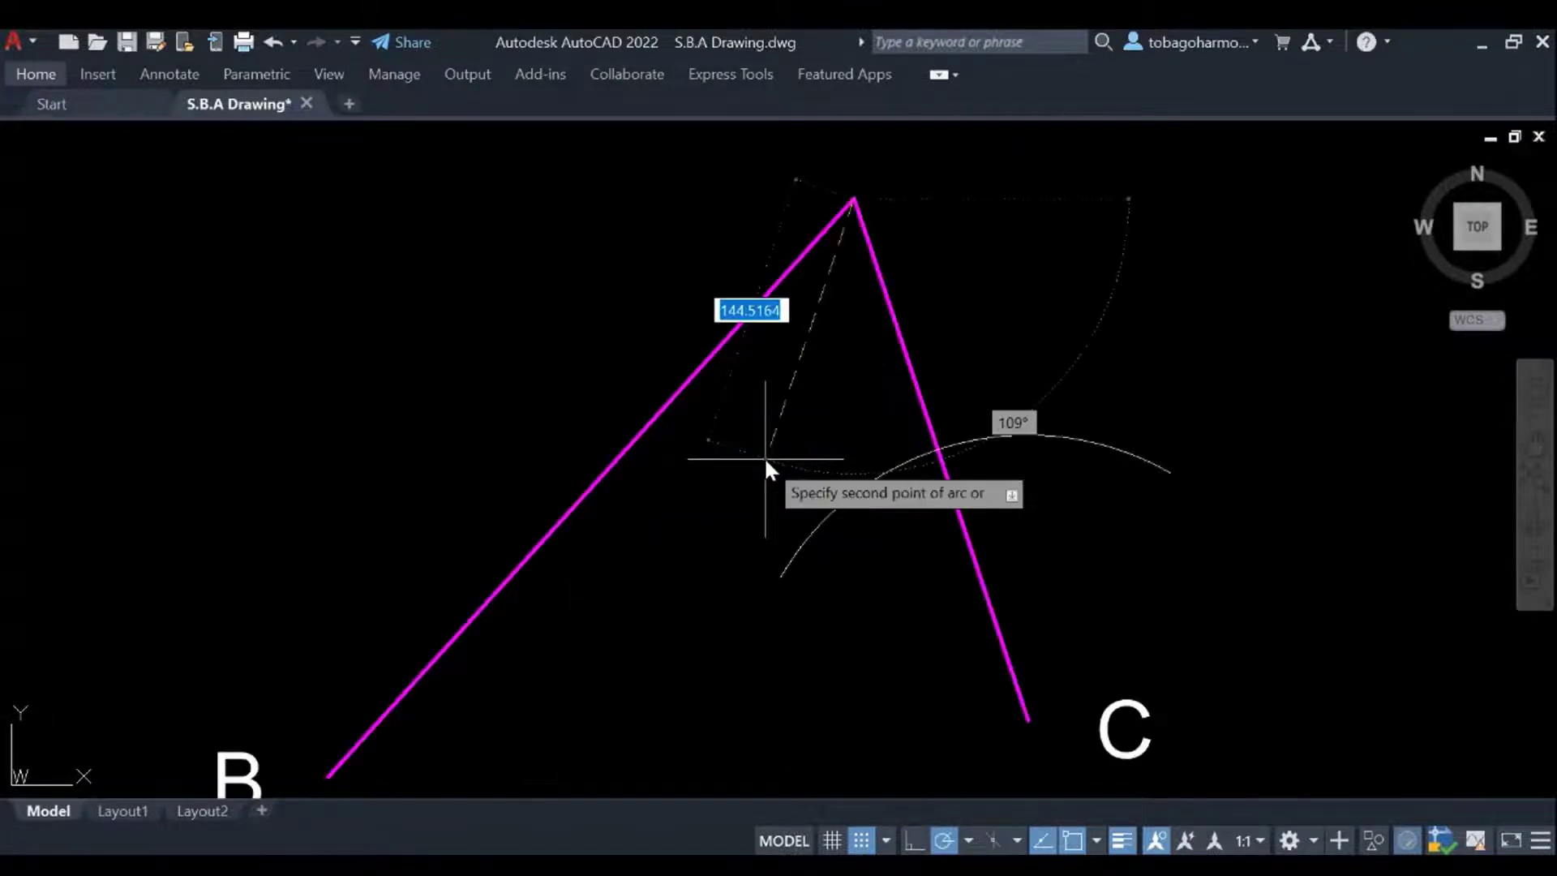
text(150)
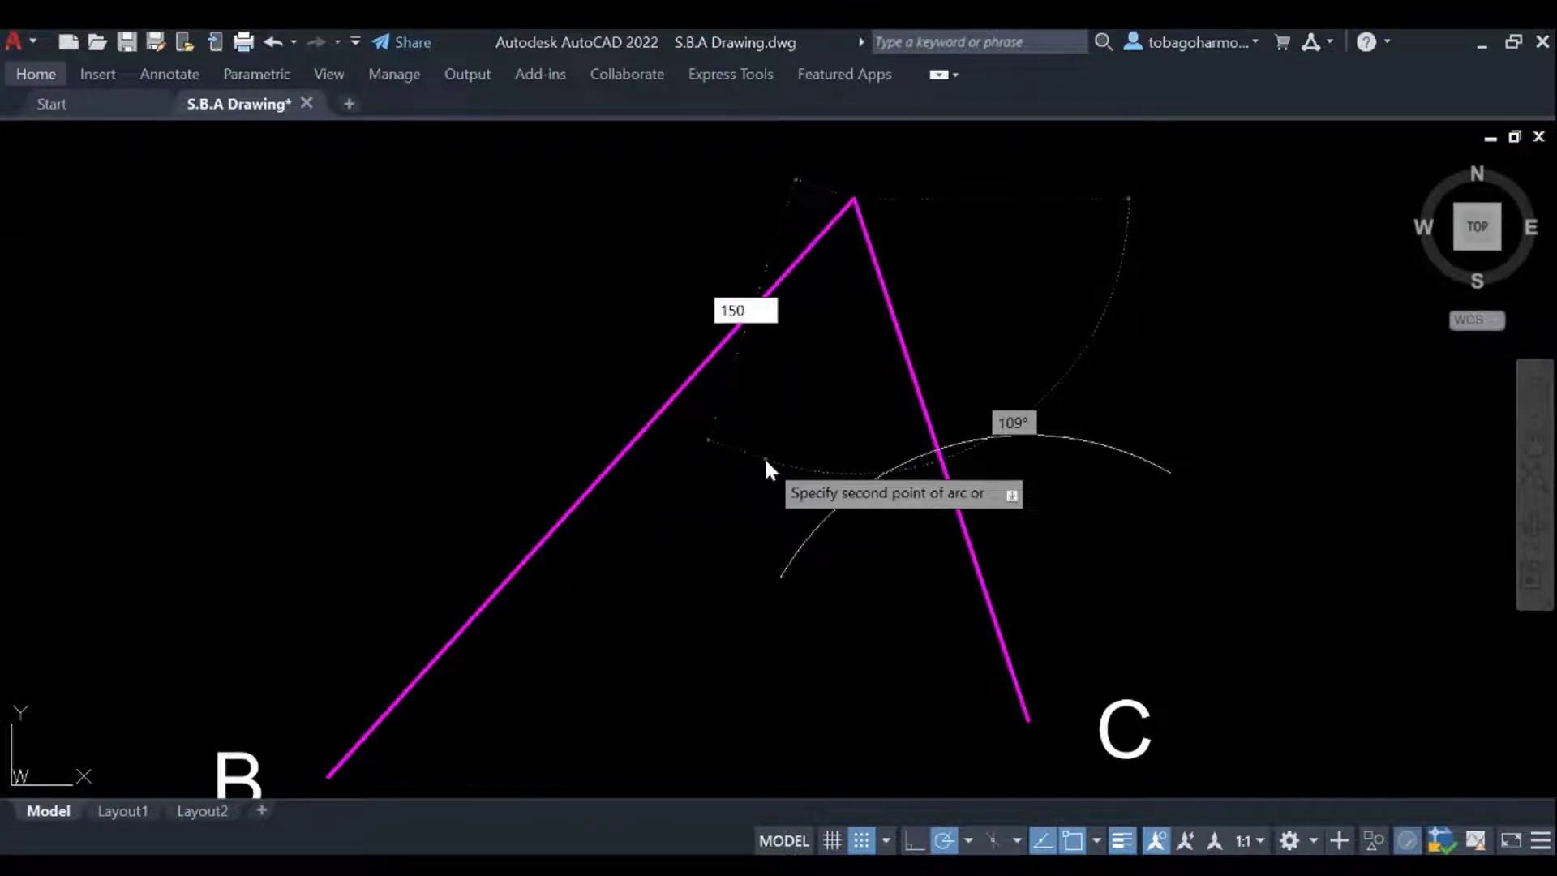
key(Escape)
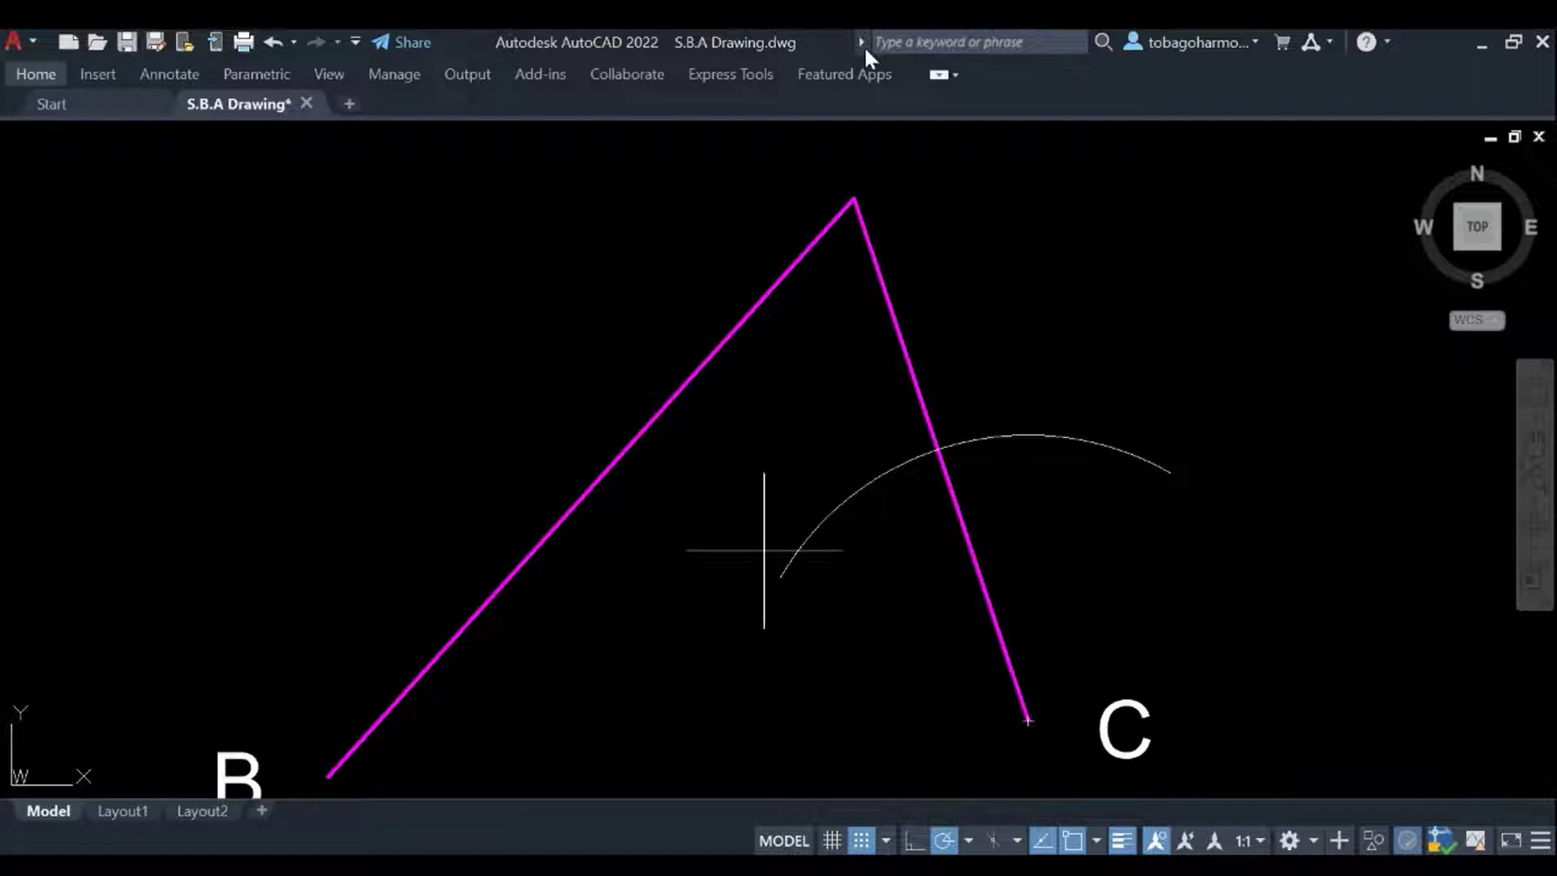
Draw a centre-based arc of radius 150 from point A, crossing line AC and intersecting the arc from C on both sides.
key(Return)
click(854, 196)
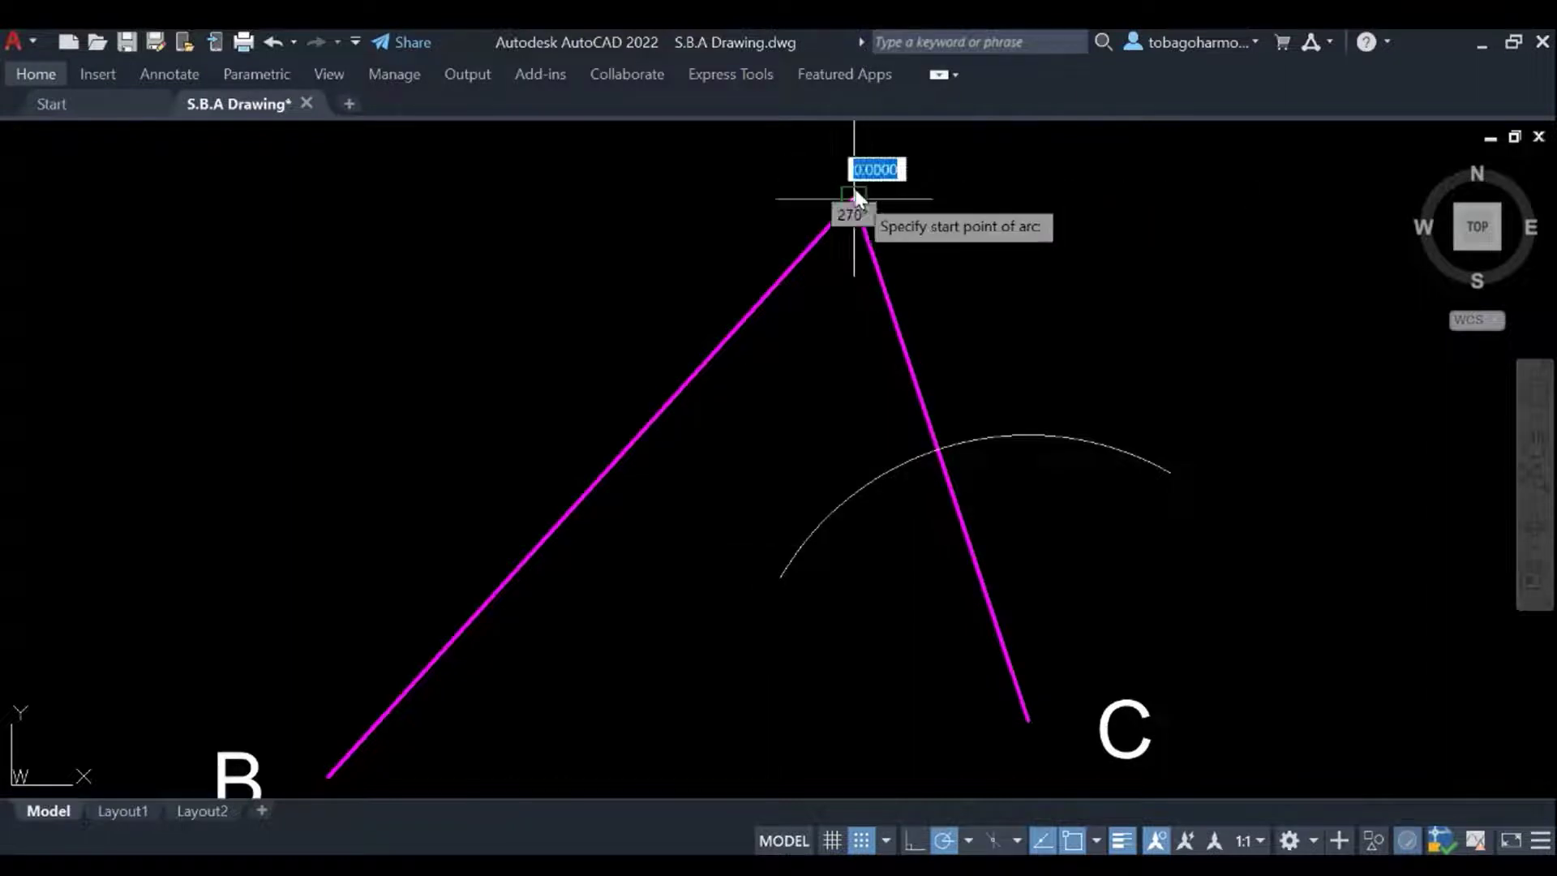
text(150)
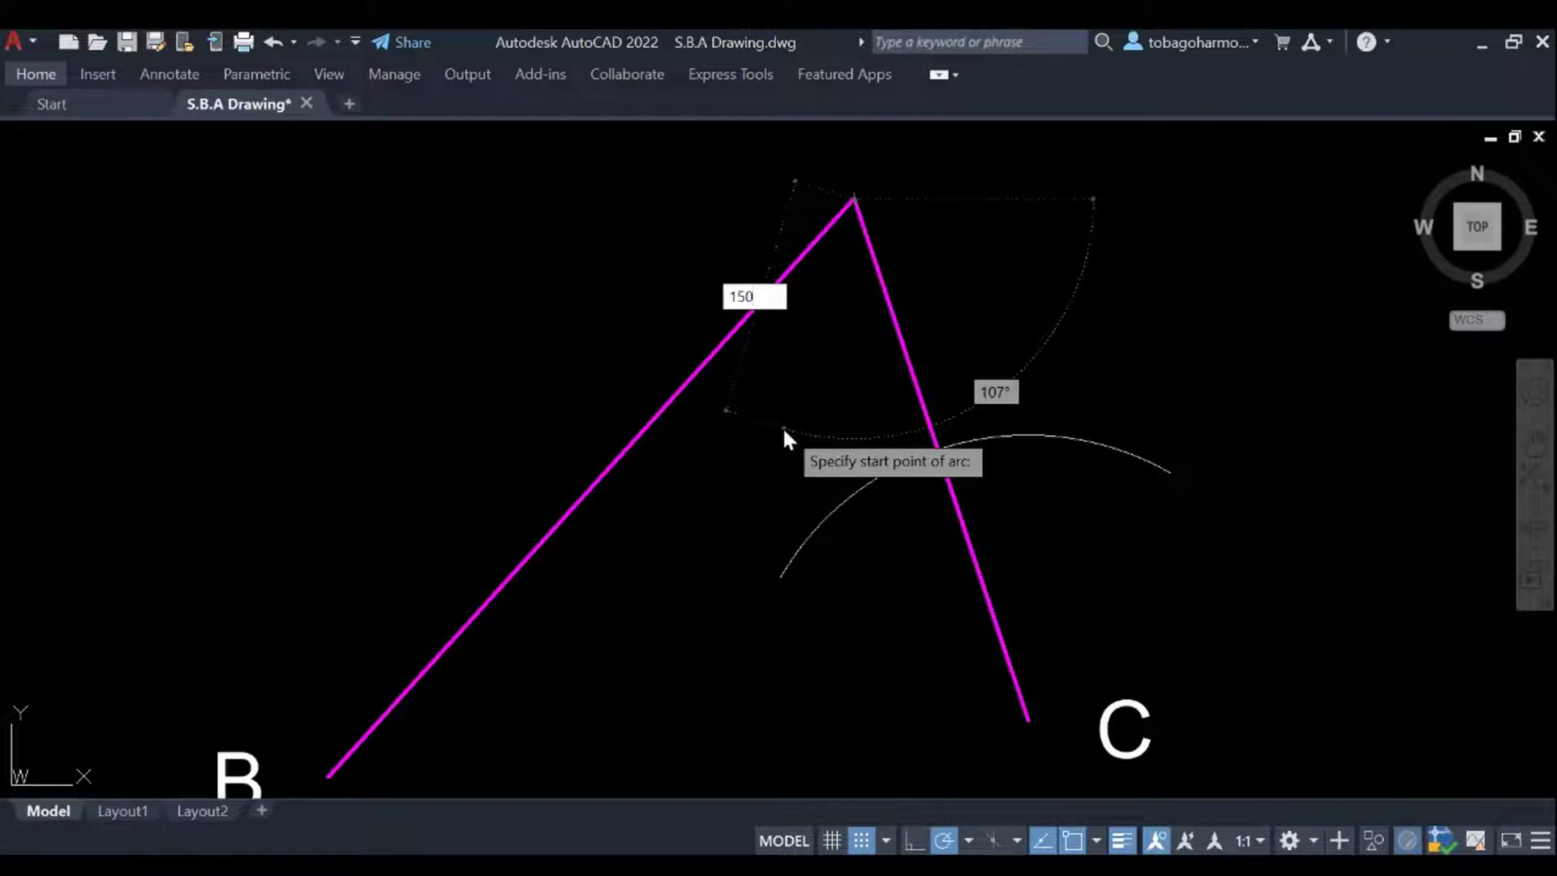
key(Return)
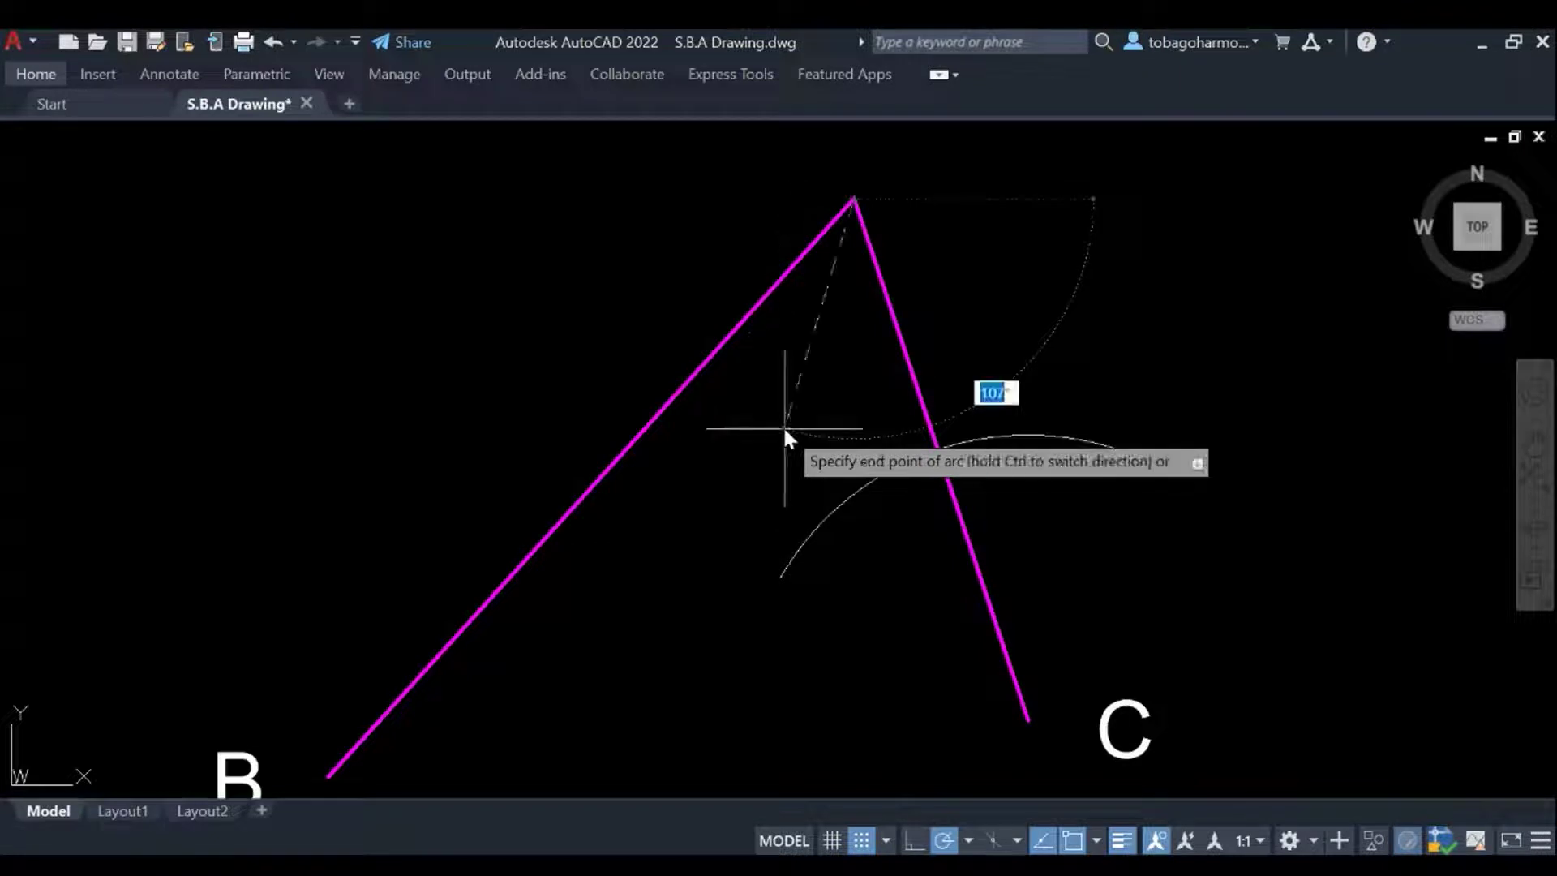
click(1133, 390)
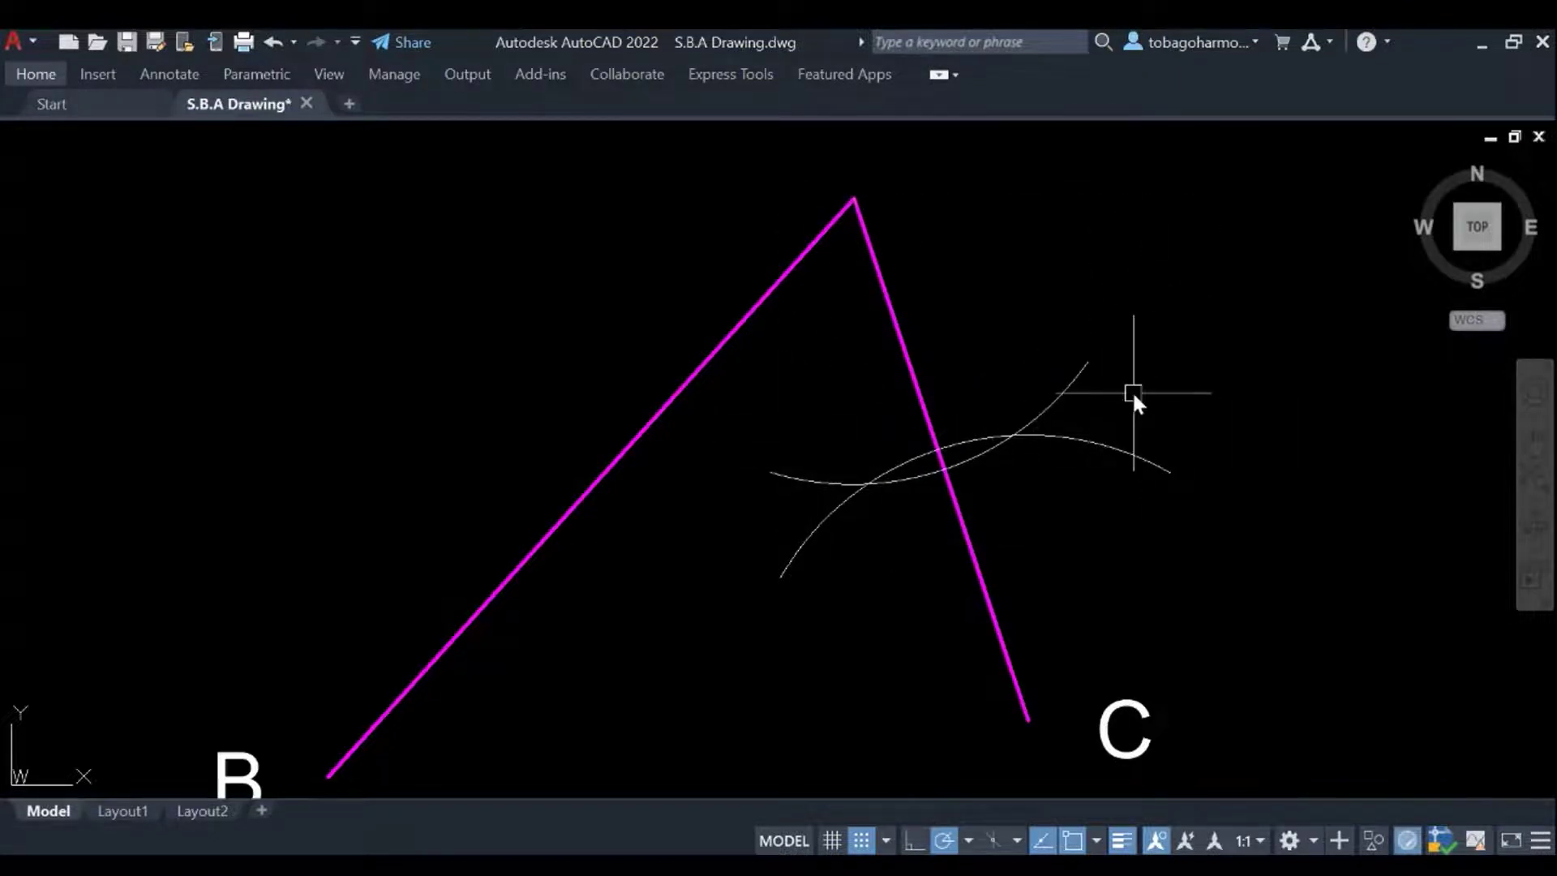
Check the length of line AB in its quick properties.
scroll(922, 405, down, 2)
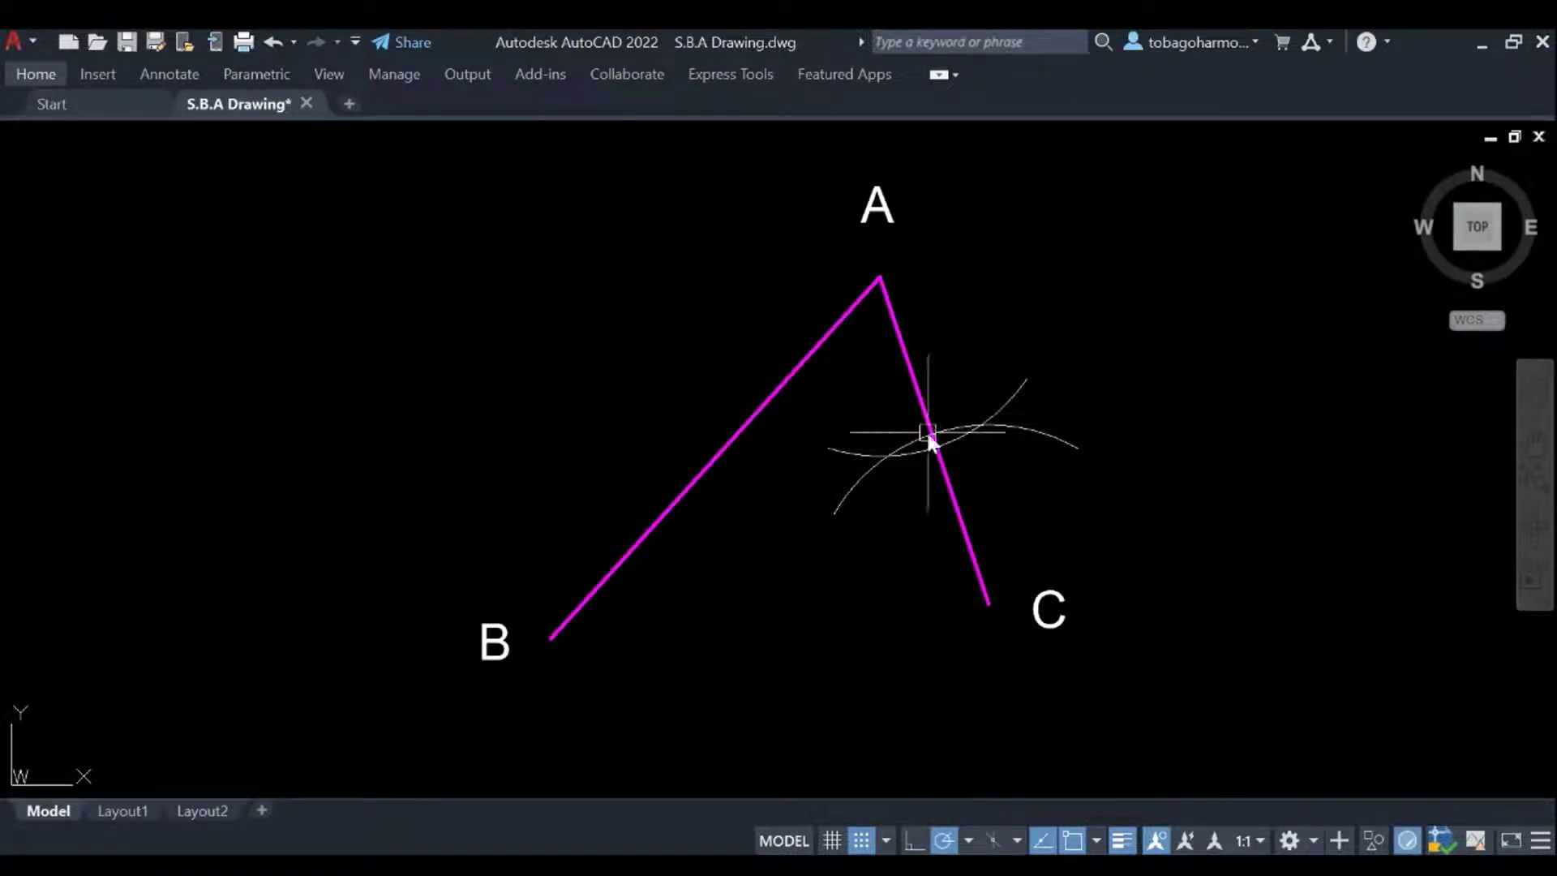
middle_drag(885, 403, 950, 384)
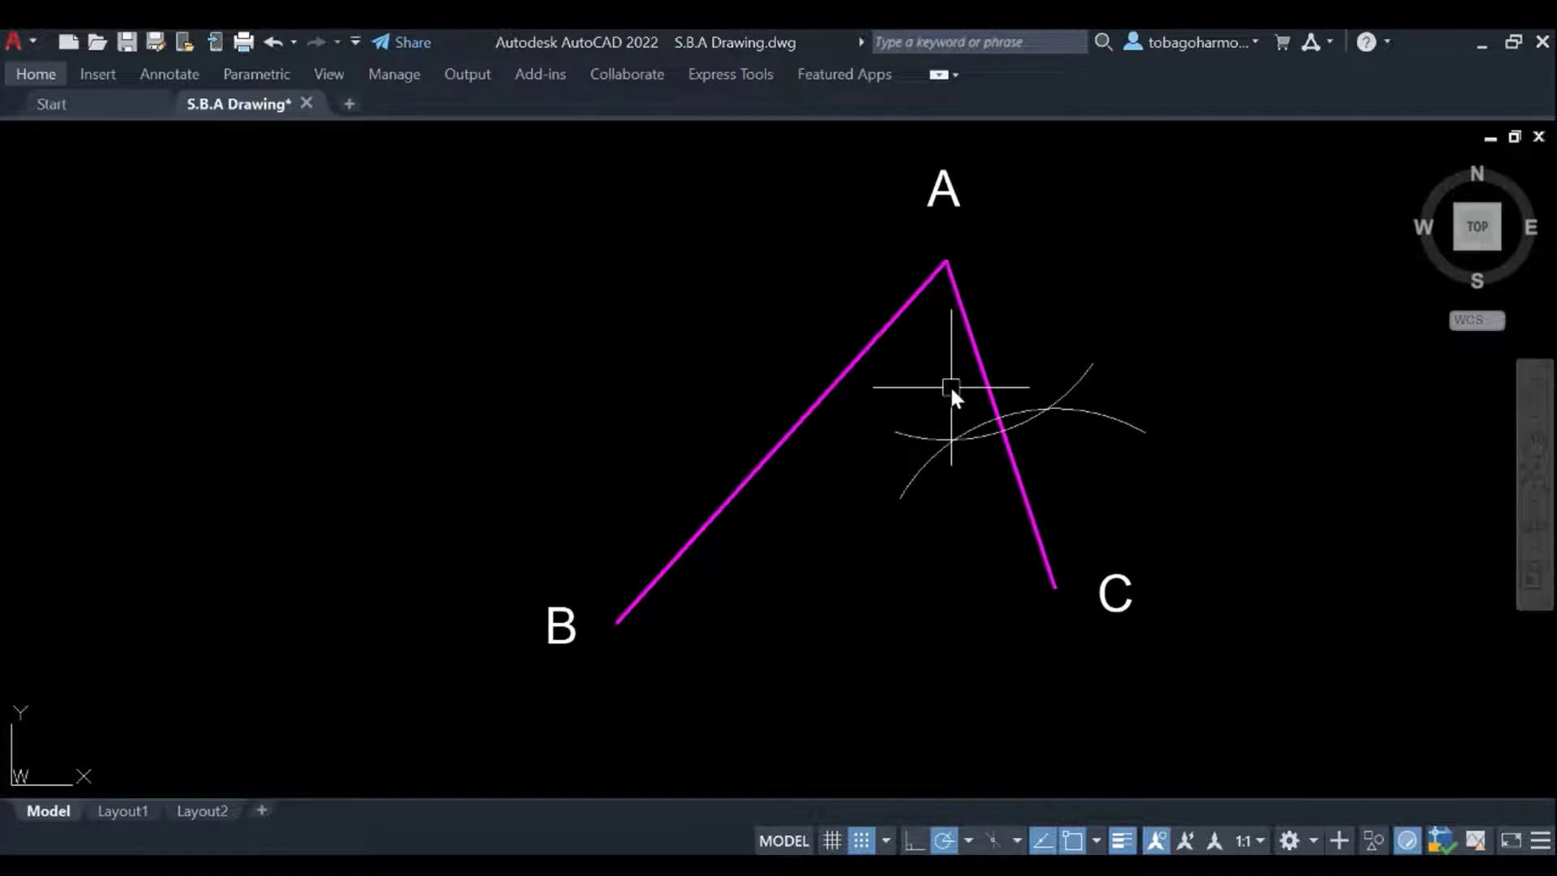
click(828, 399)
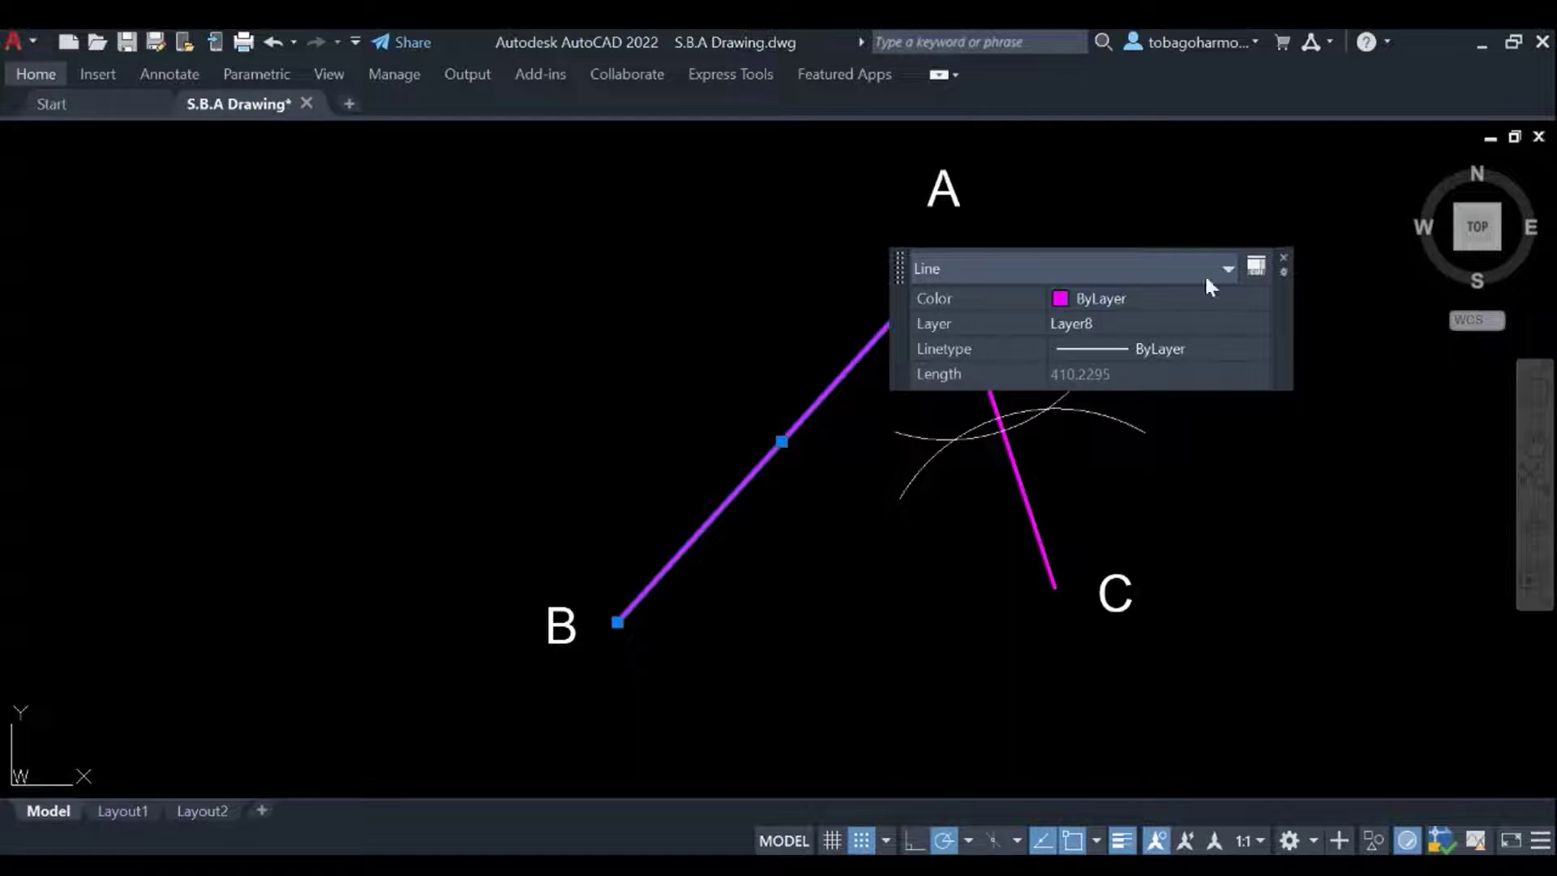
click(1284, 260)
key(Escape)
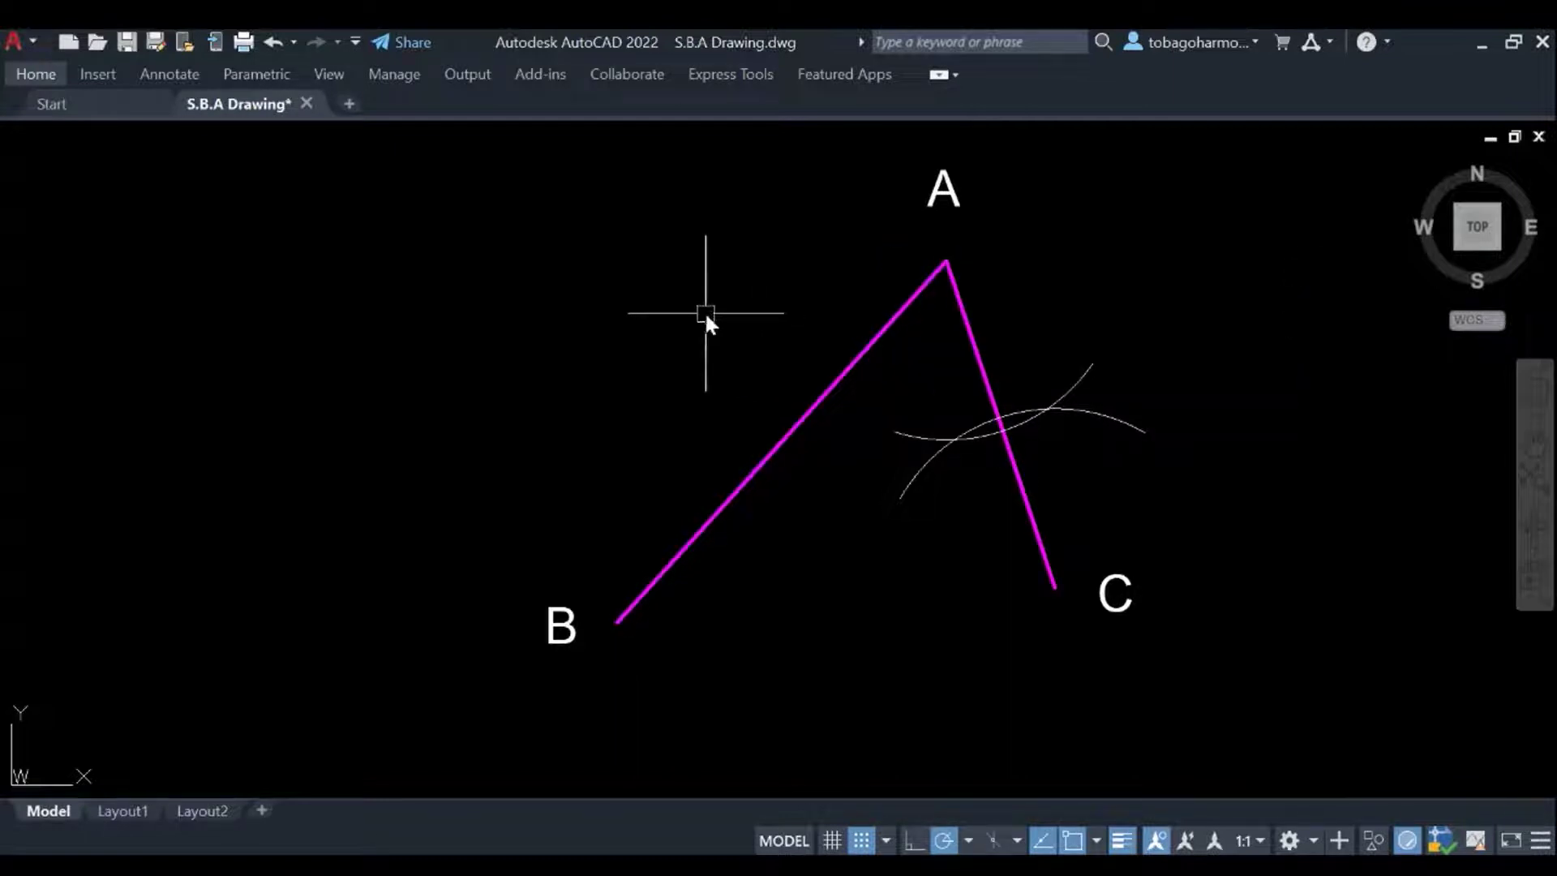
Draw a centre-based arc of radius 220 from endpoint B so that it crosses line AB.
text(ARC)
key(Return)
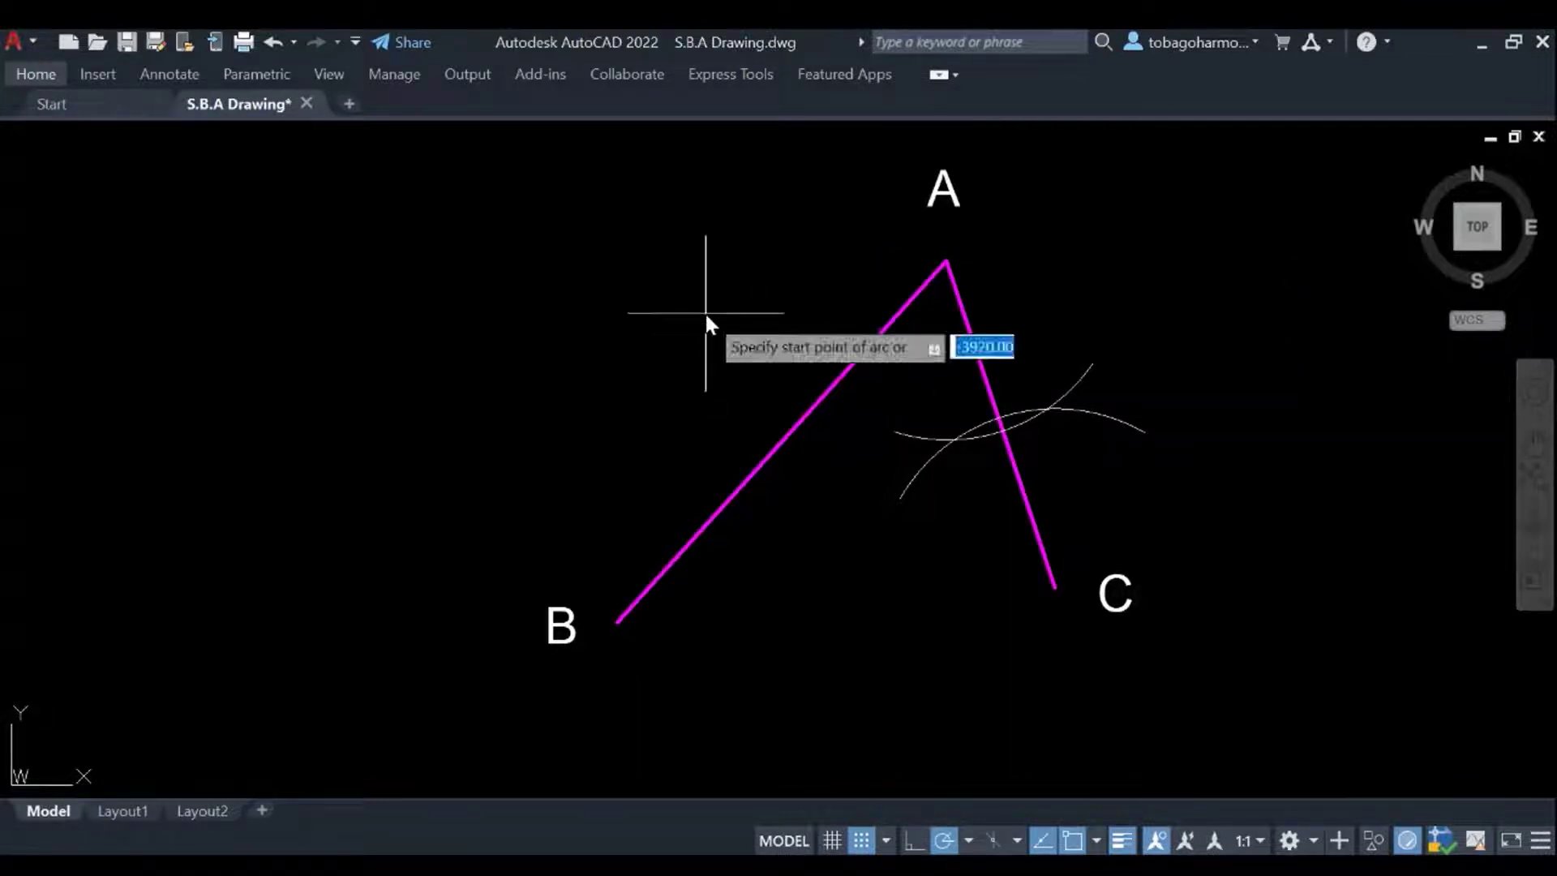
text(c)
key(Return)
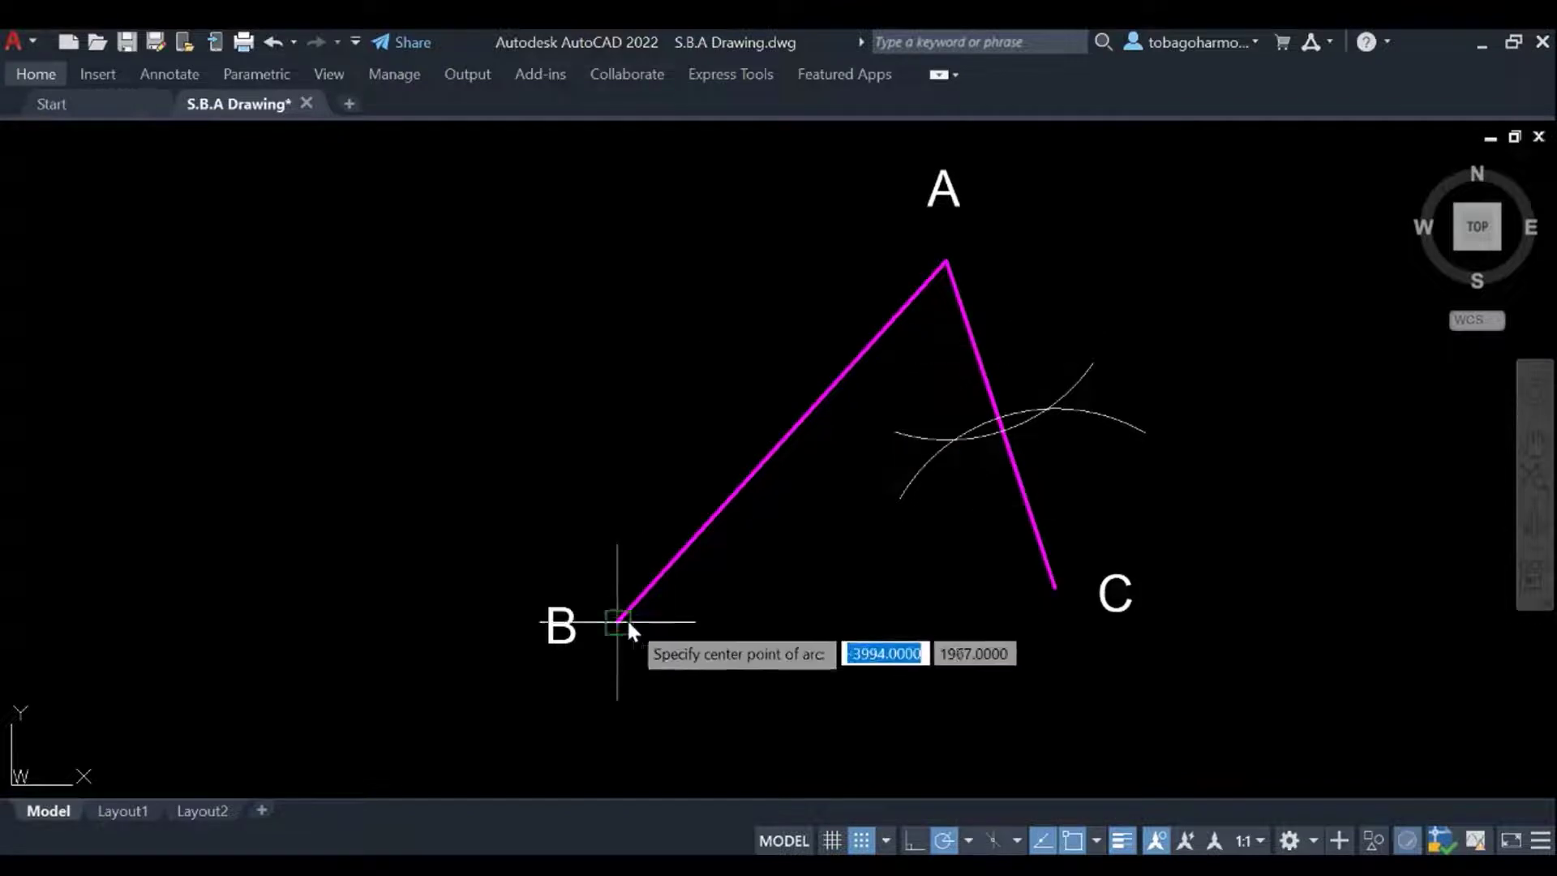
click(624, 620)
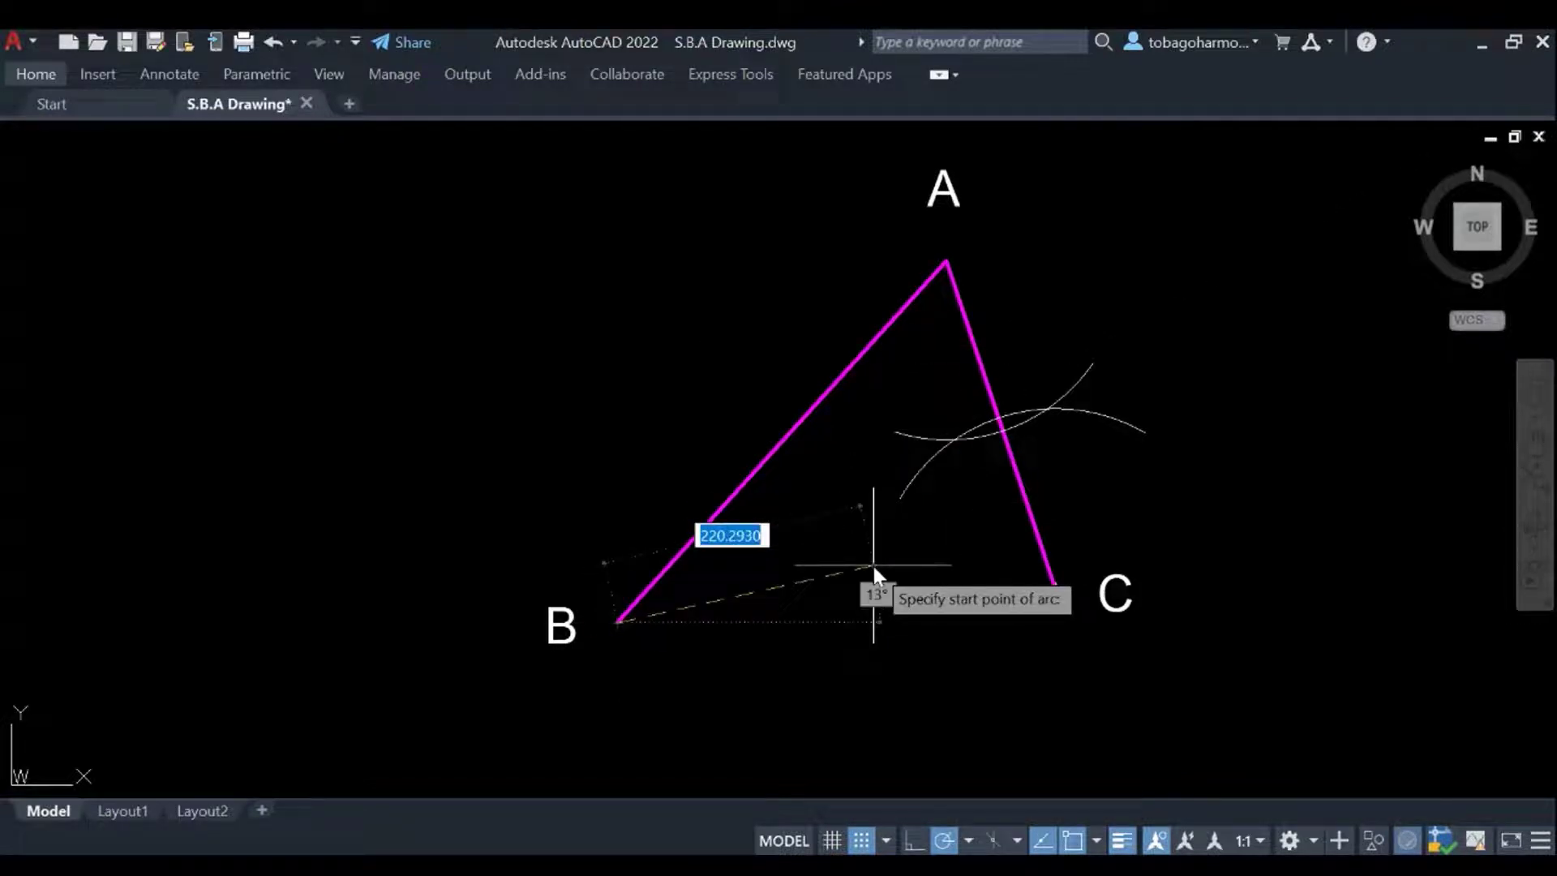
text(220)
key(Return)
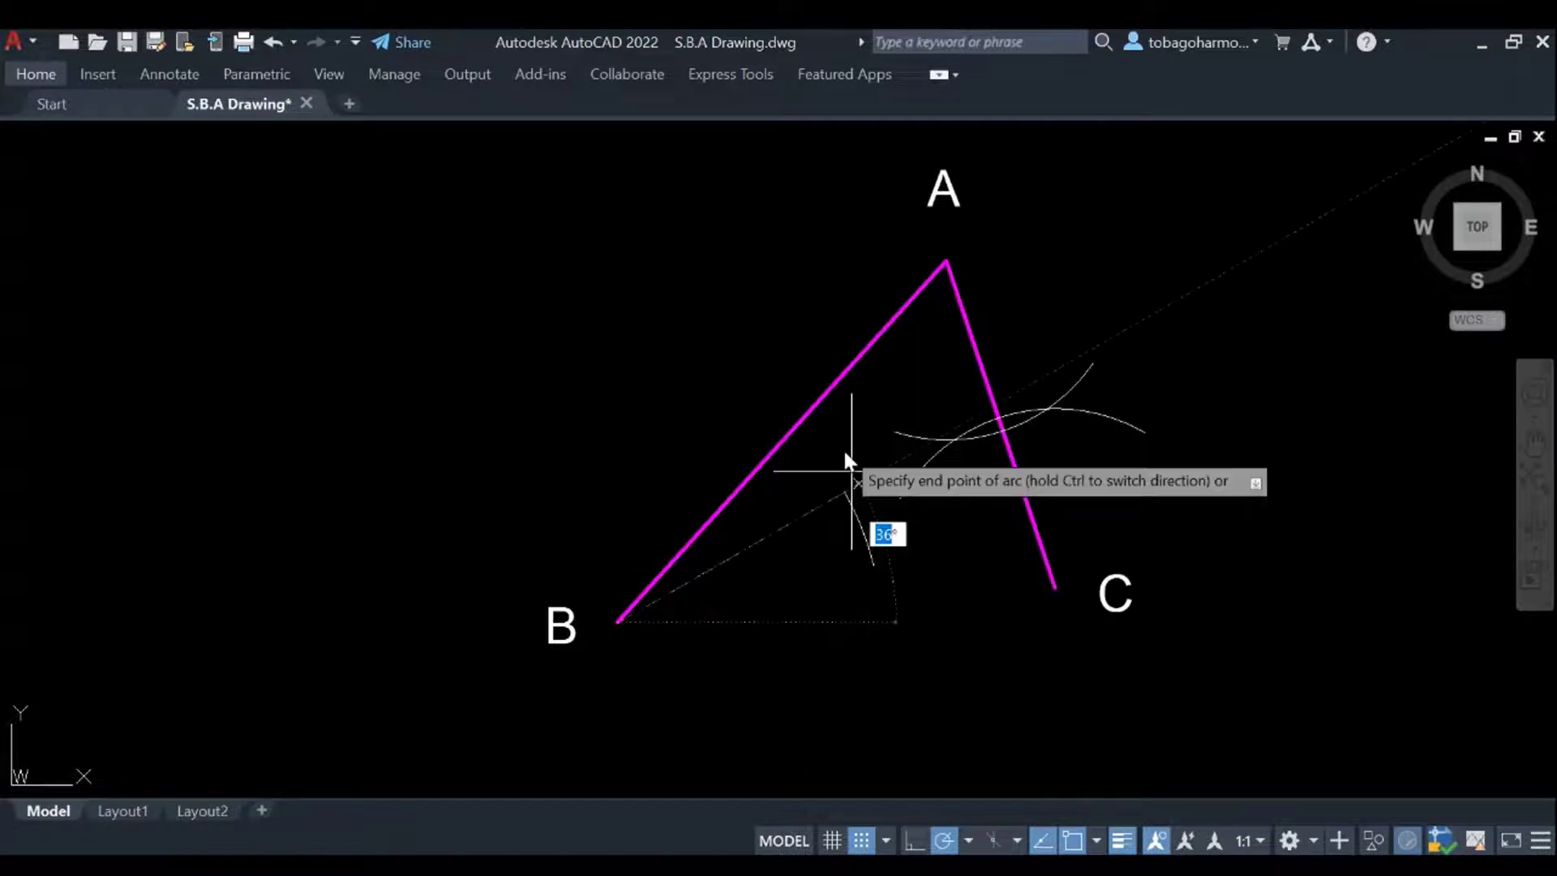
click(625, 426)
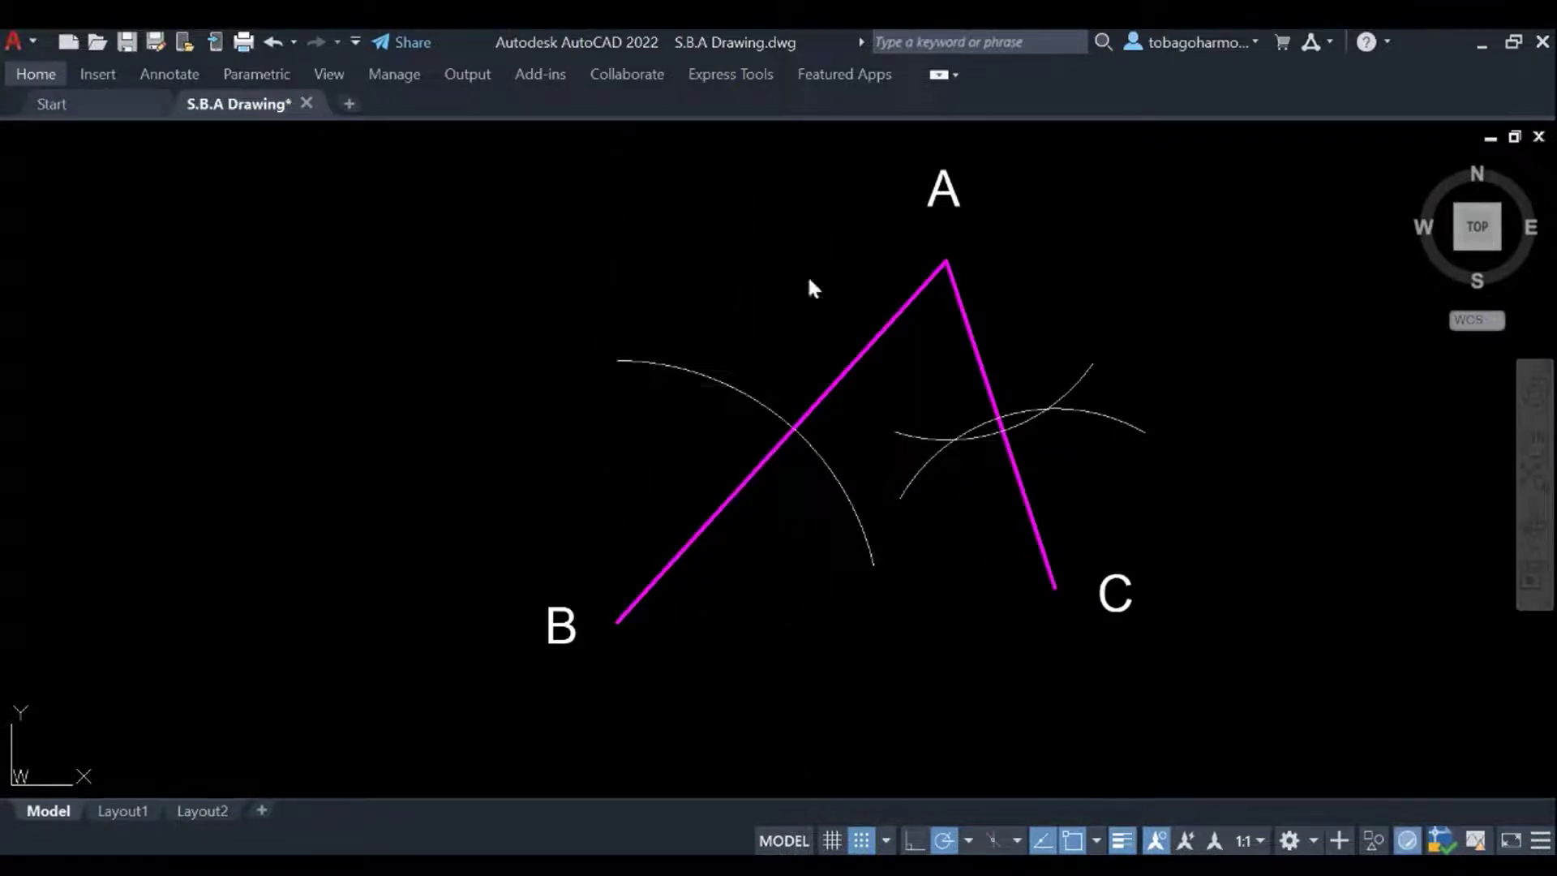
Draw an arc centred on point A with the same 220 radius, crossing line AB and intersecting the arc from B on both sides.
key(Return)
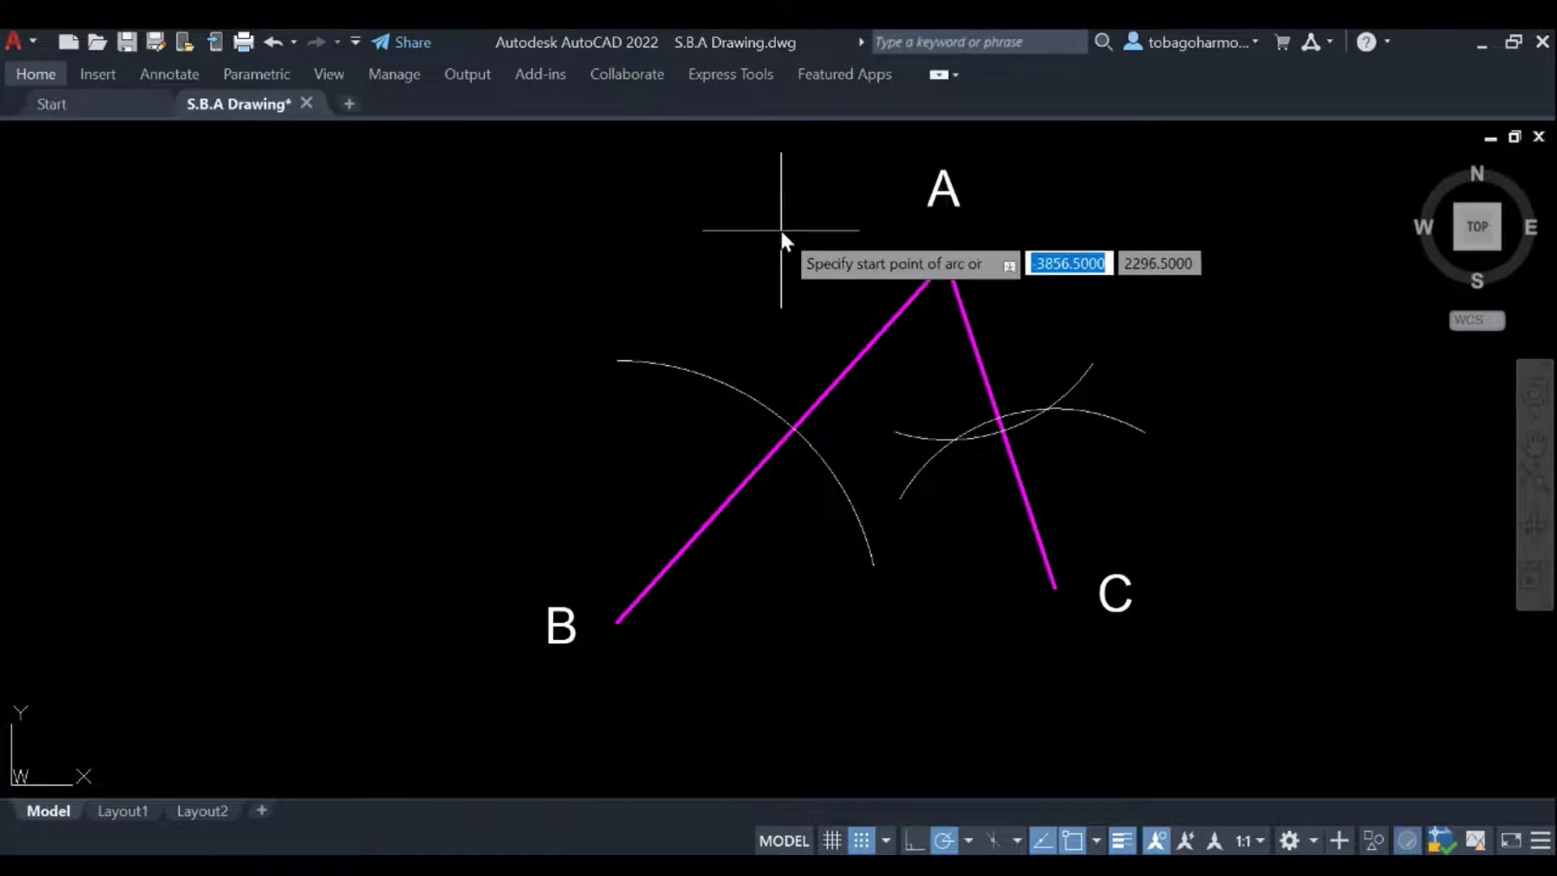
text(c)
key(Return)
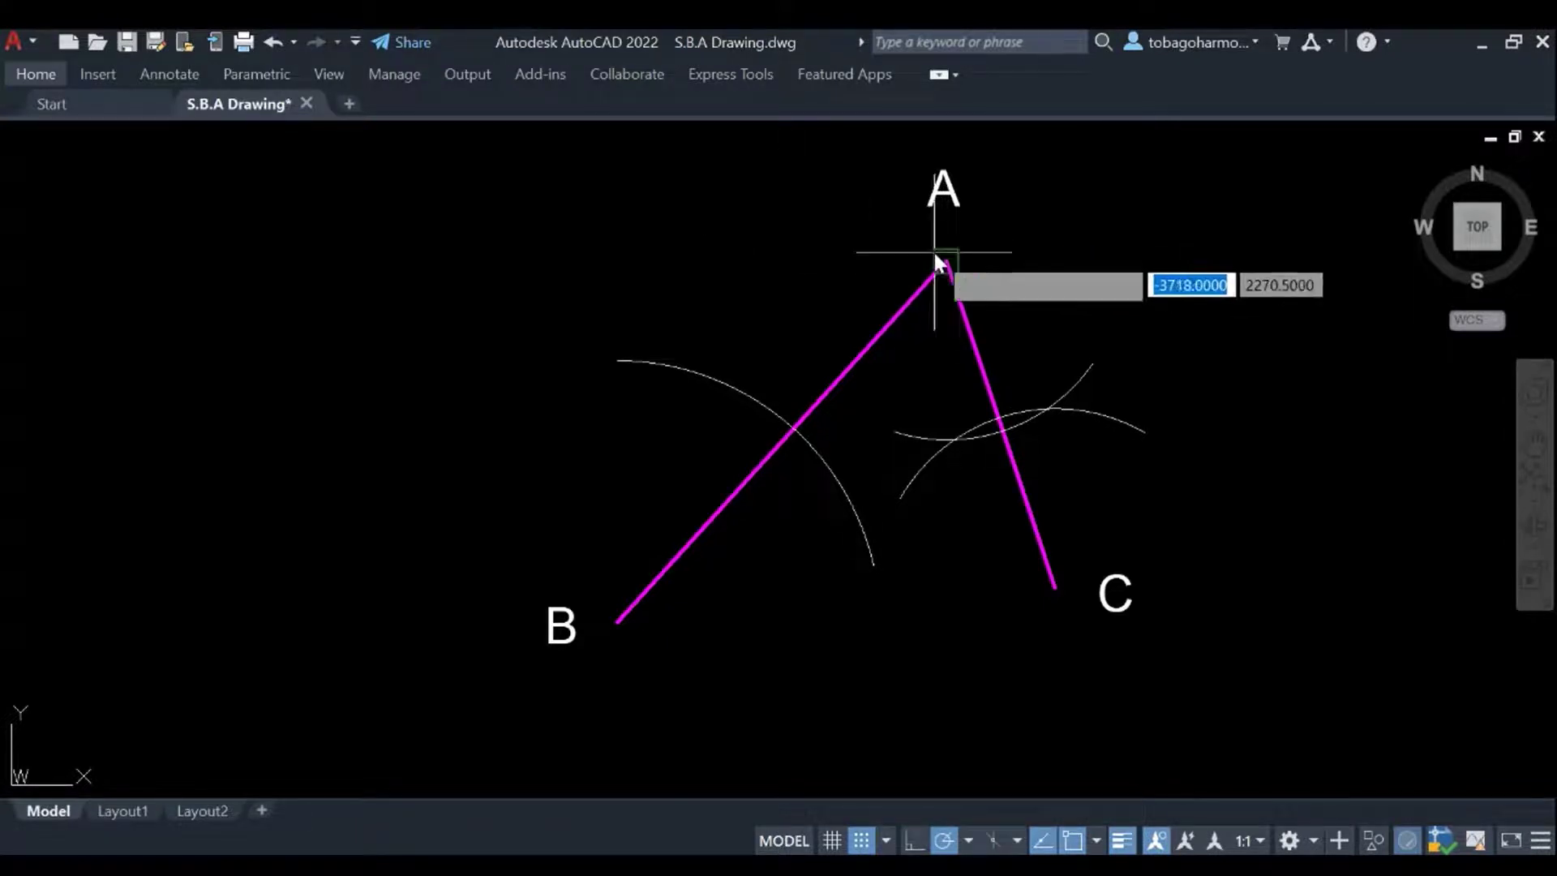
click(940, 263)
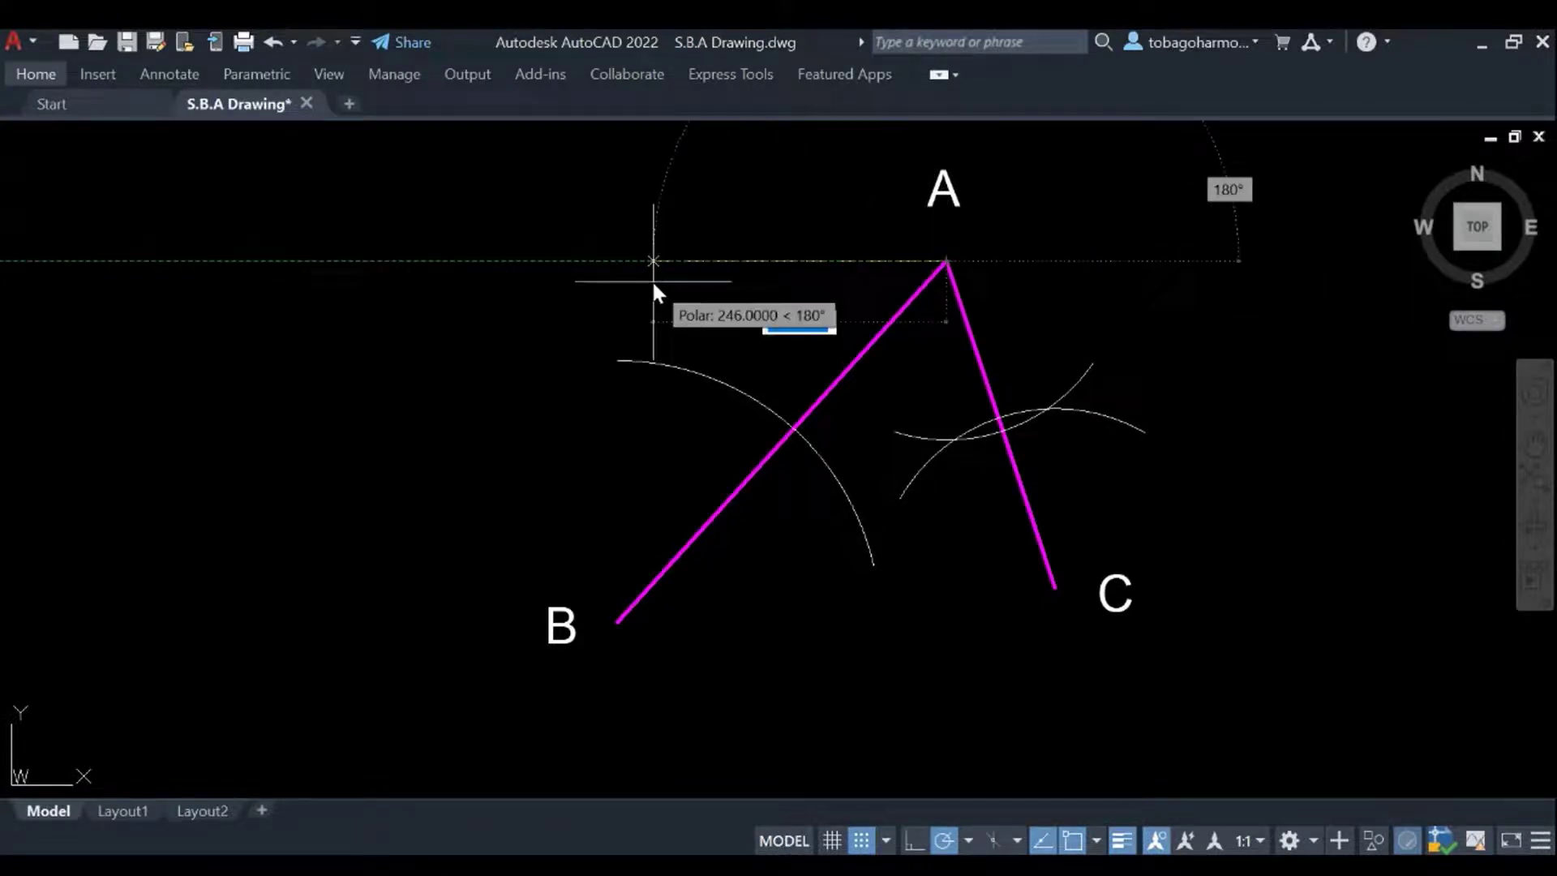
text(246)
key(Return)
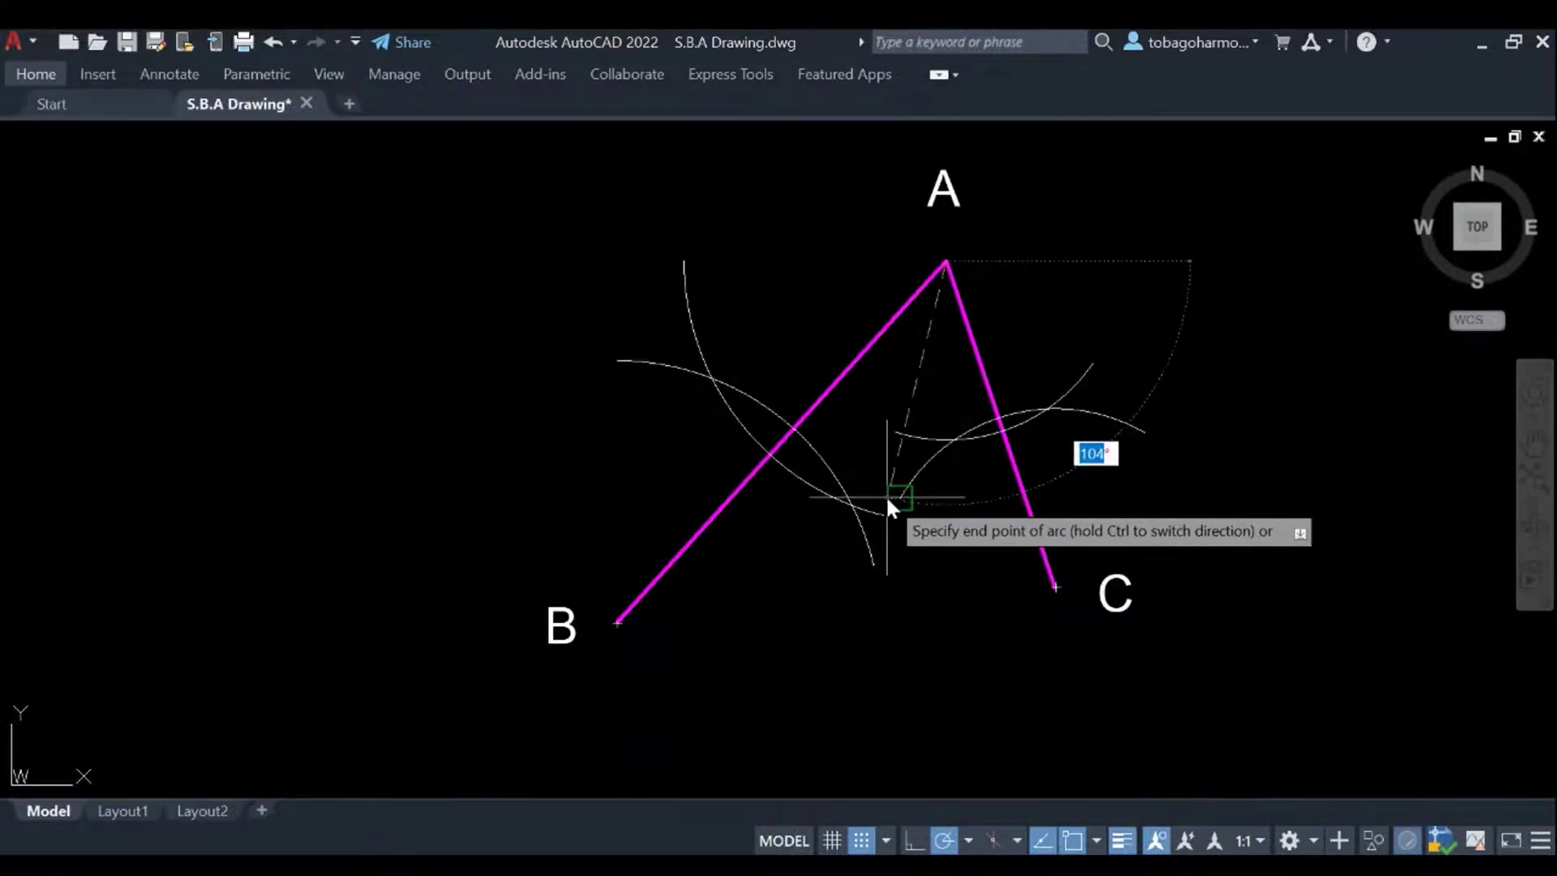
scroll(879, 495, up, 5)
key(Escape)
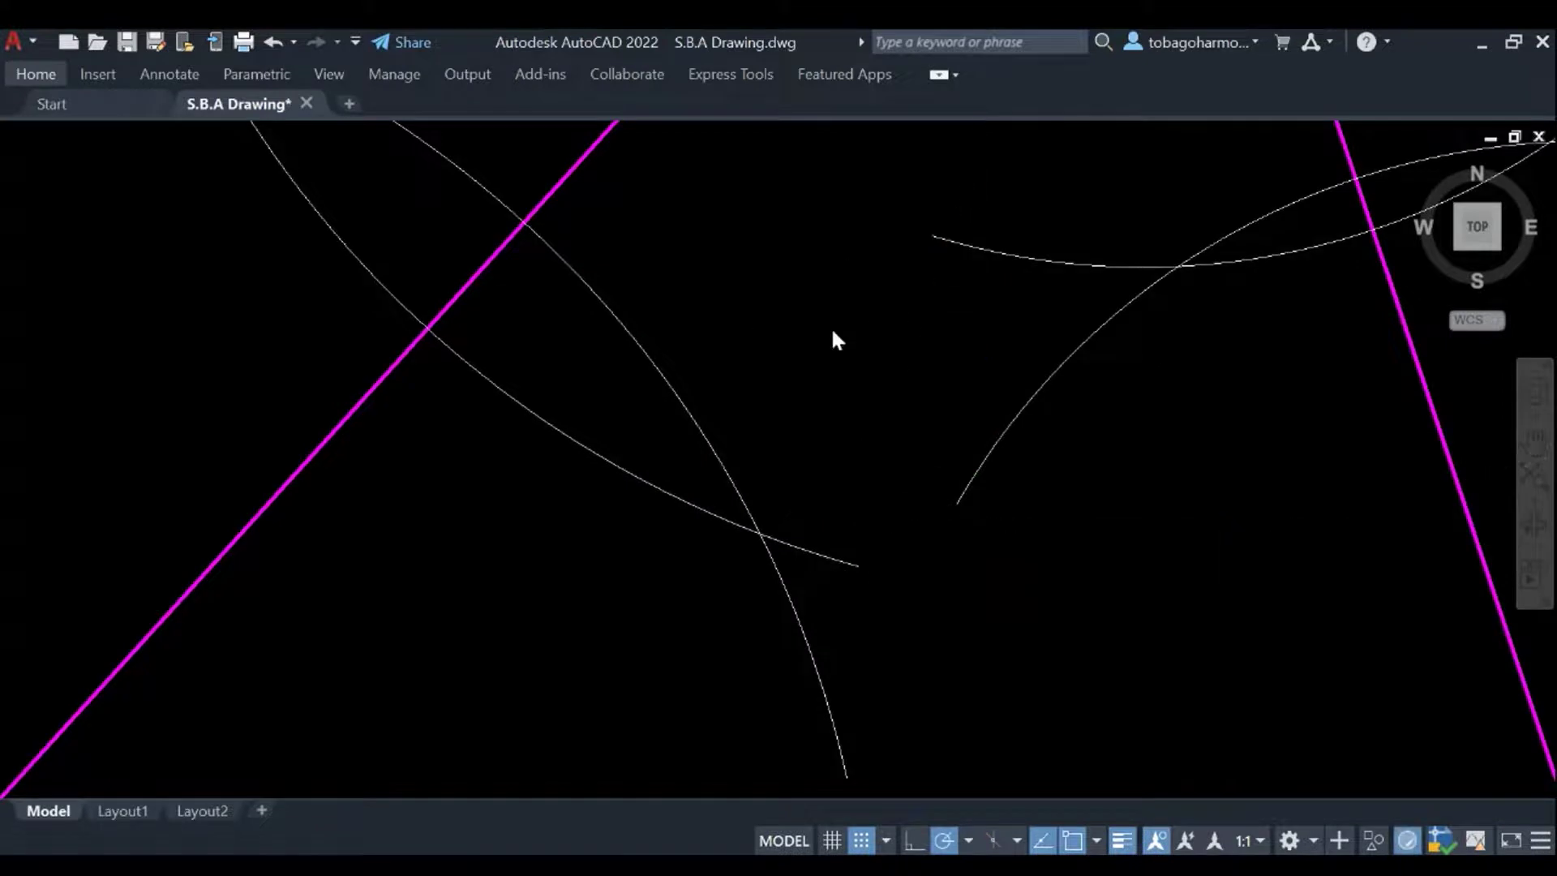
Trim away the ends of the two arcs crossing line AC beyond their two intersection points.
scroll(831, 329, down, 3)
middle_drag(821, 354, 748, 504)
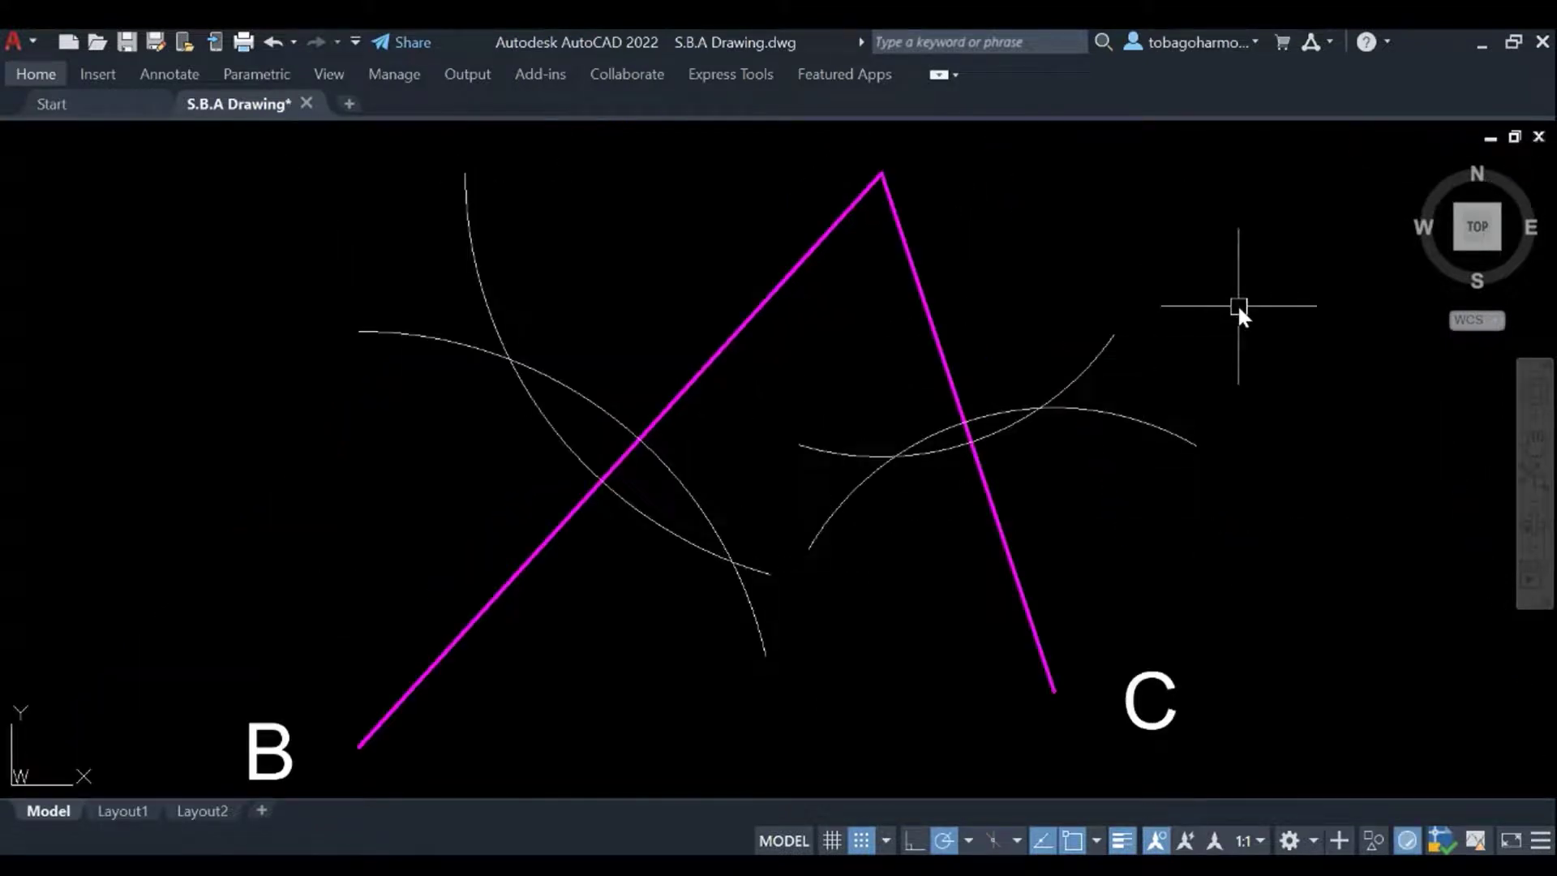
text(TRIM)
key(Return)
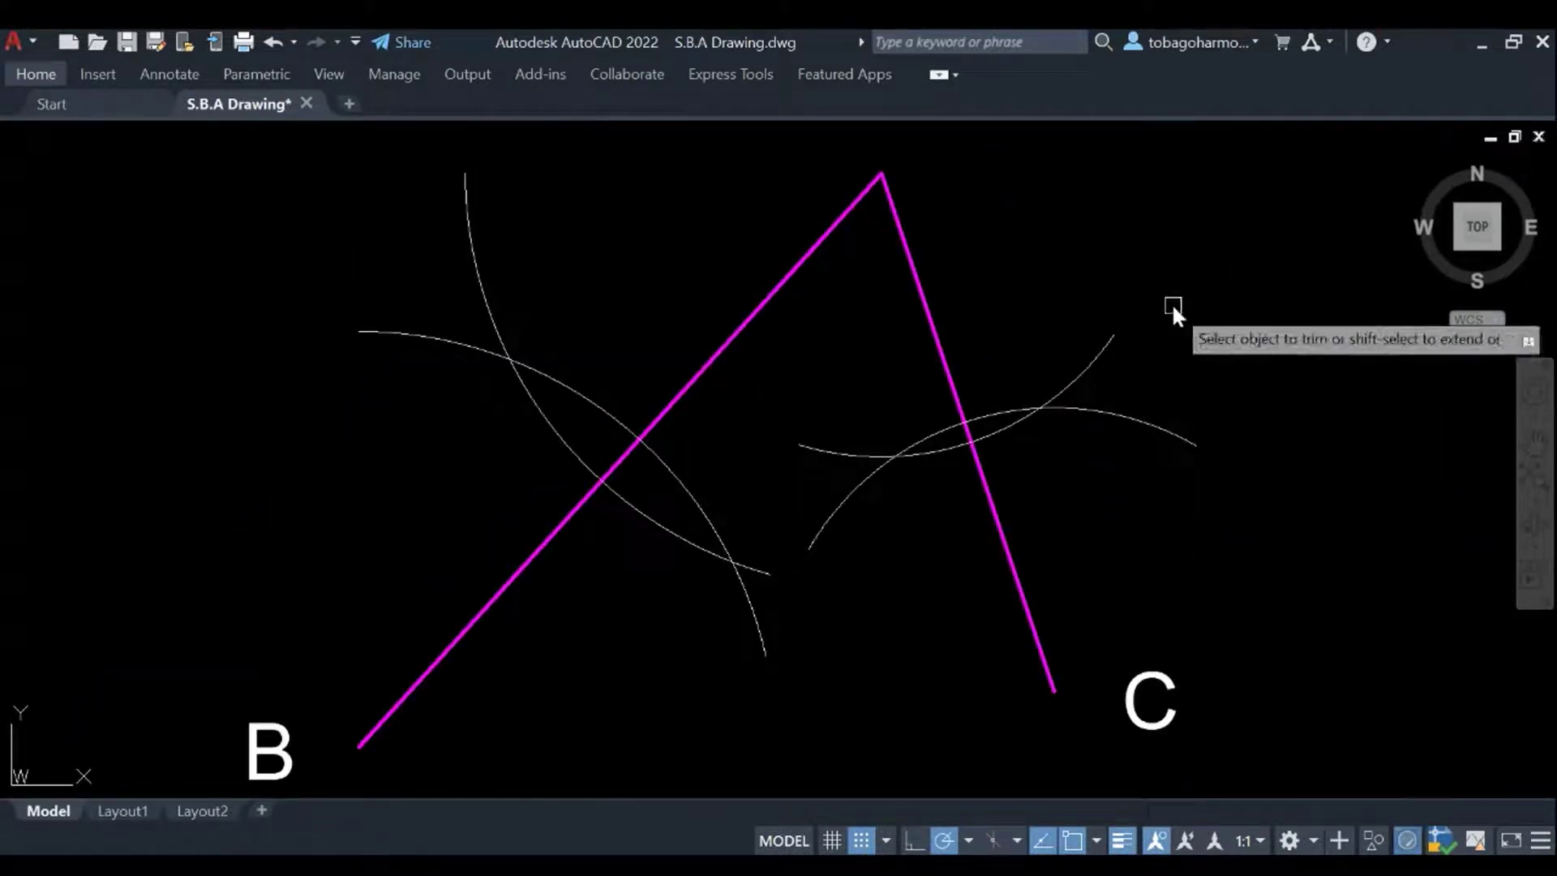
click(1119, 410)
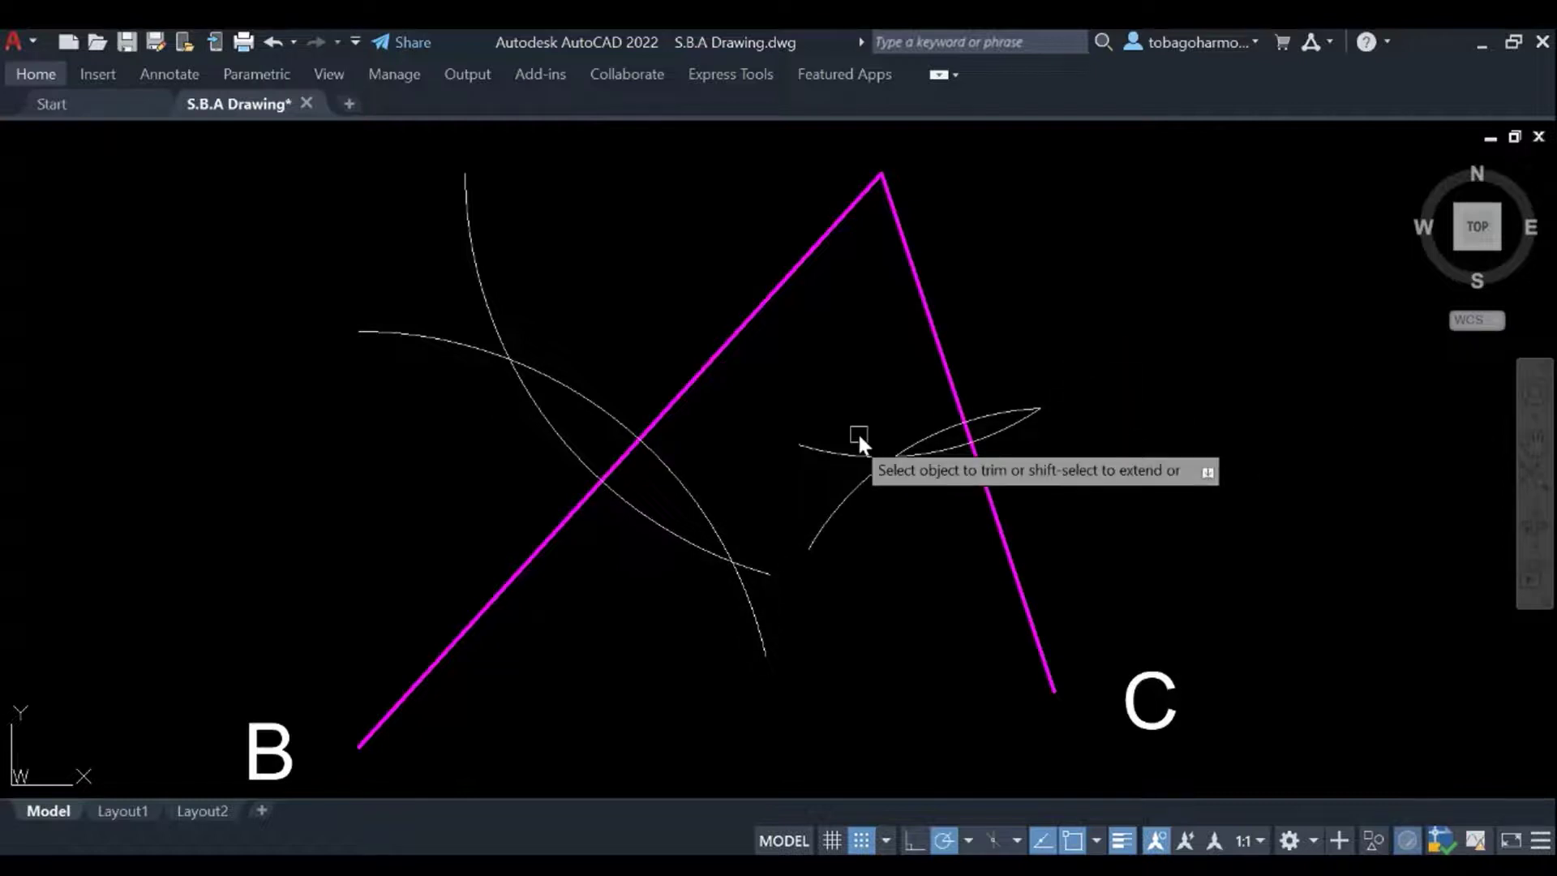
click(839, 487)
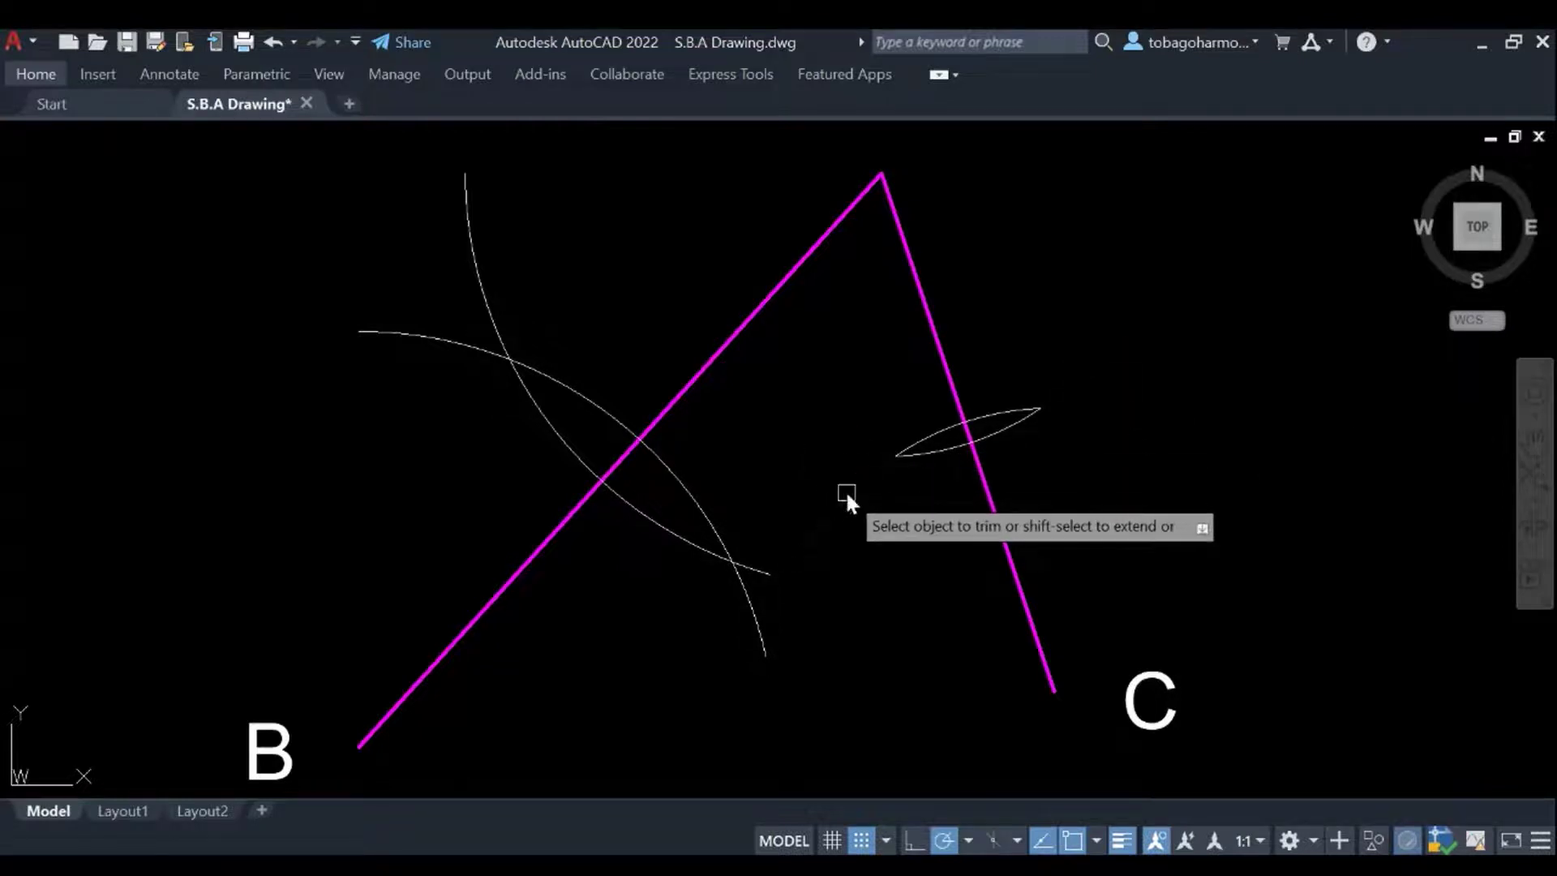
Trim the overhanging ends of the two arcs crossing line AB, leaving only the lens shape between their intersections.
click(768, 570)
click(757, 605)
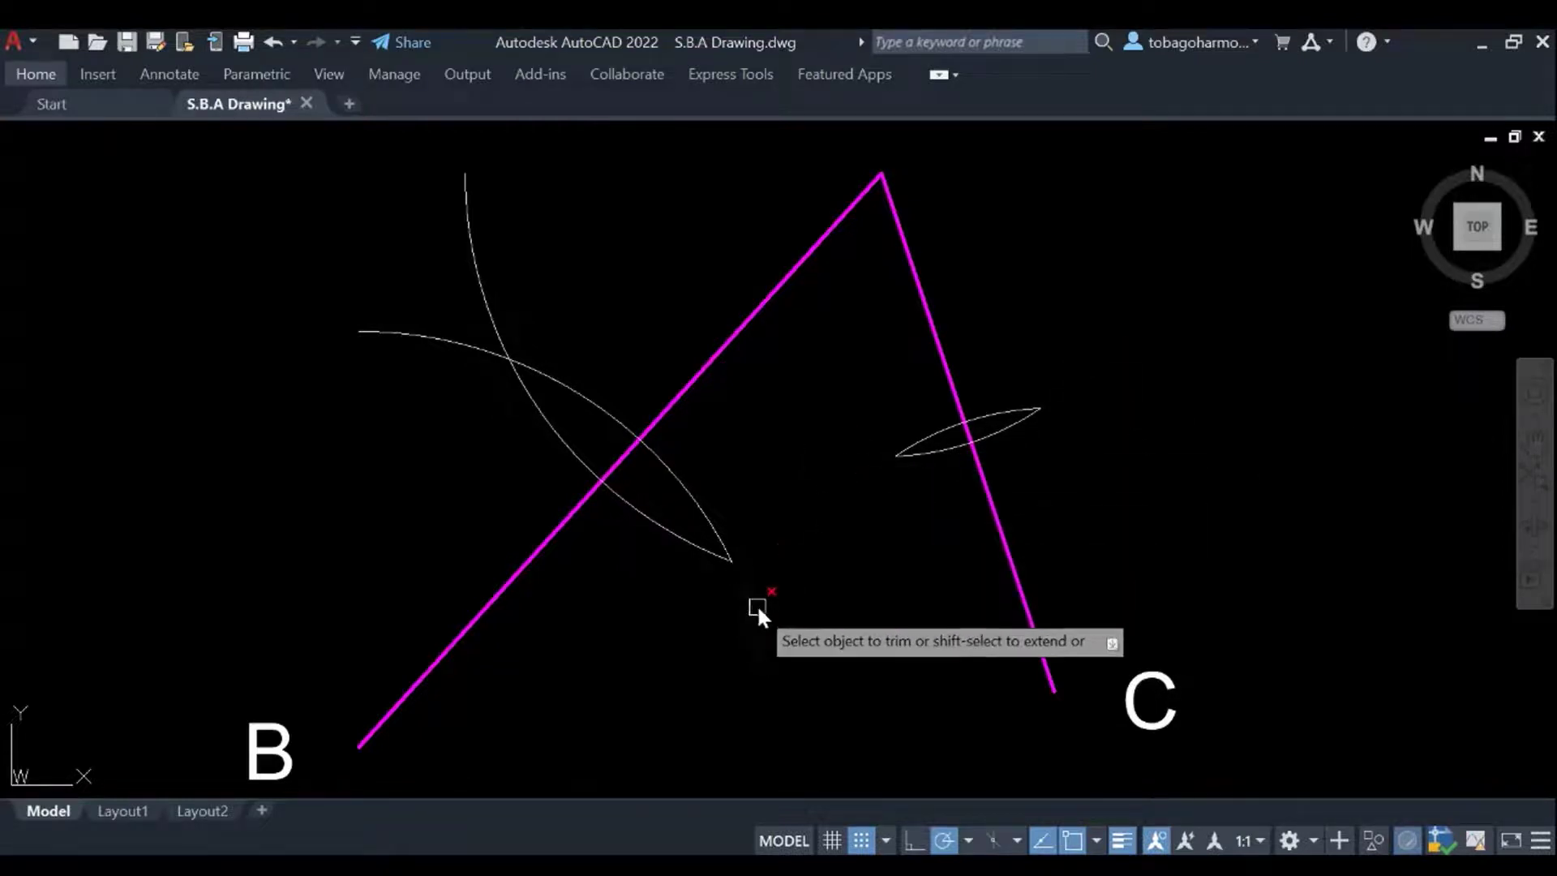
click(480, 265)
click(425, 341)
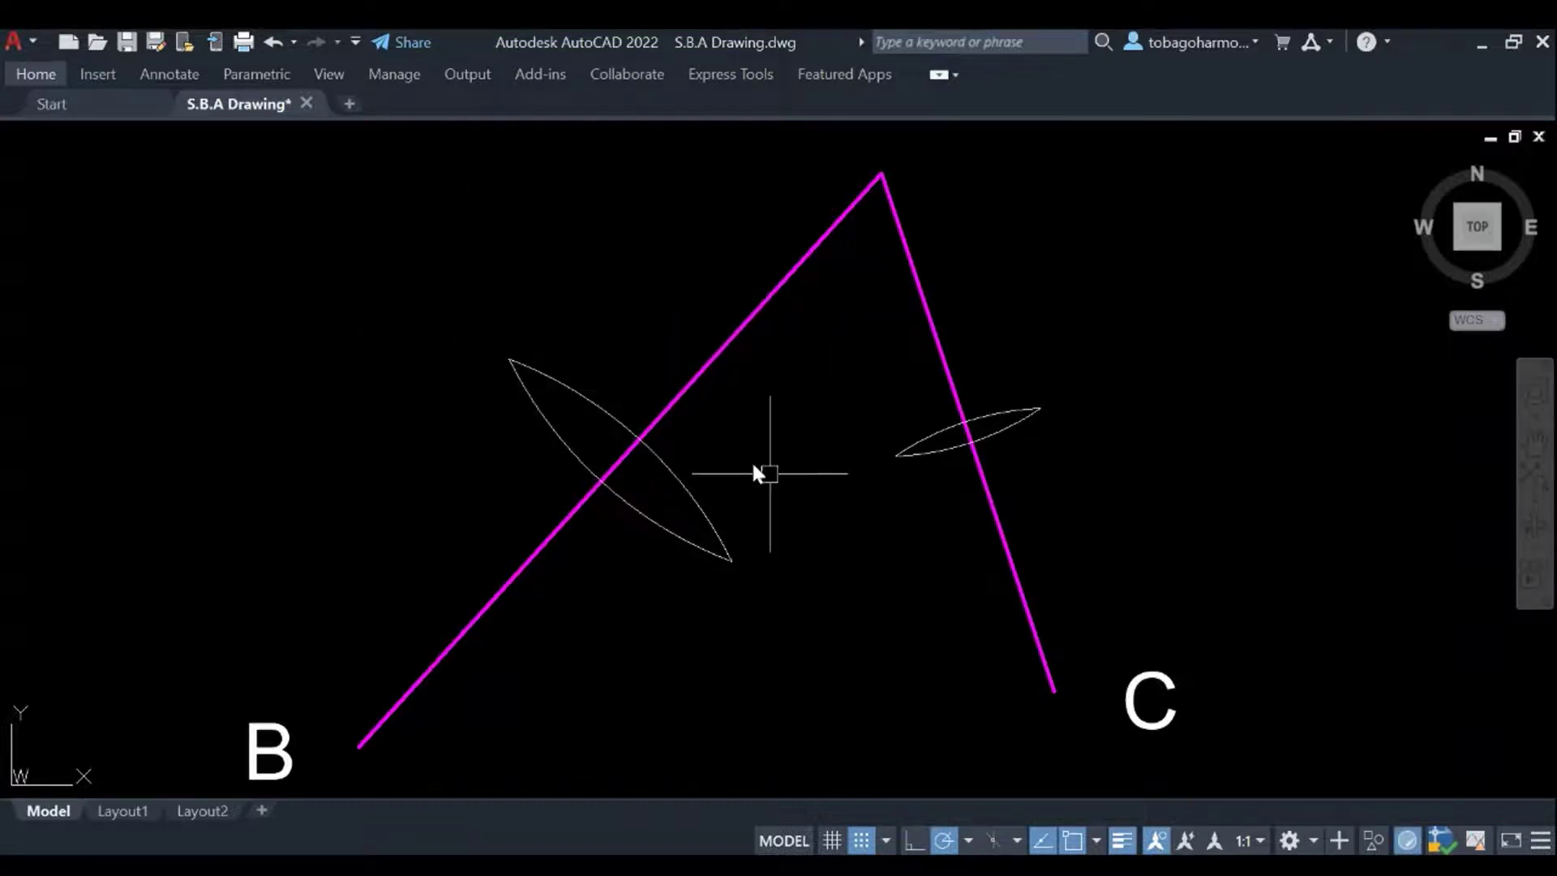
Draw the perpendicular bisector of line AC as a line between the two intersection points of its arcs.
scroll(819, 466, up, 2)
text(l)
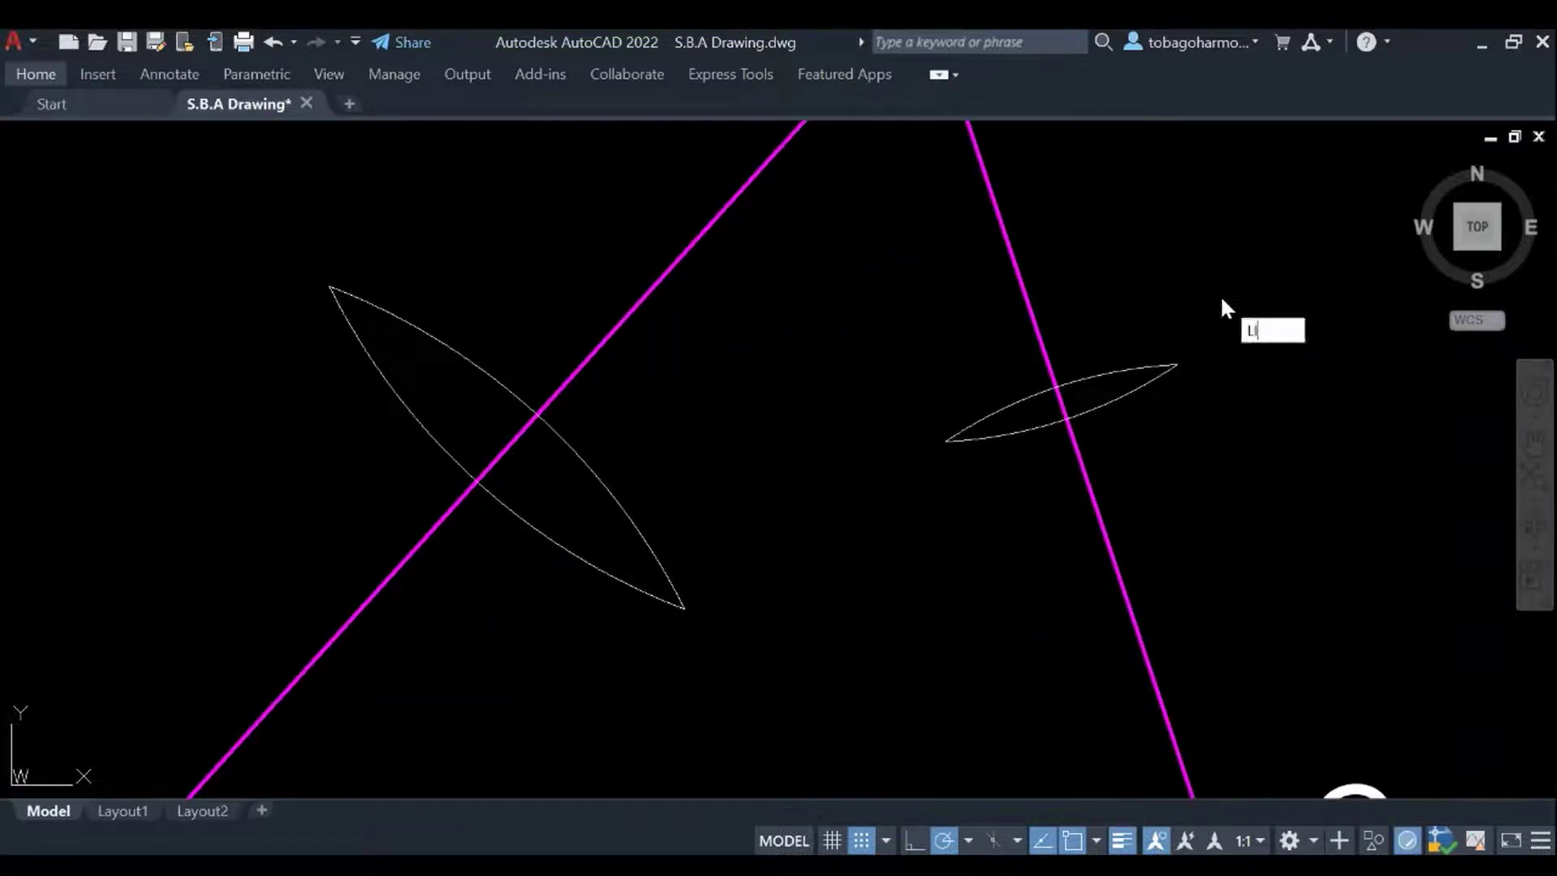
key(Return)
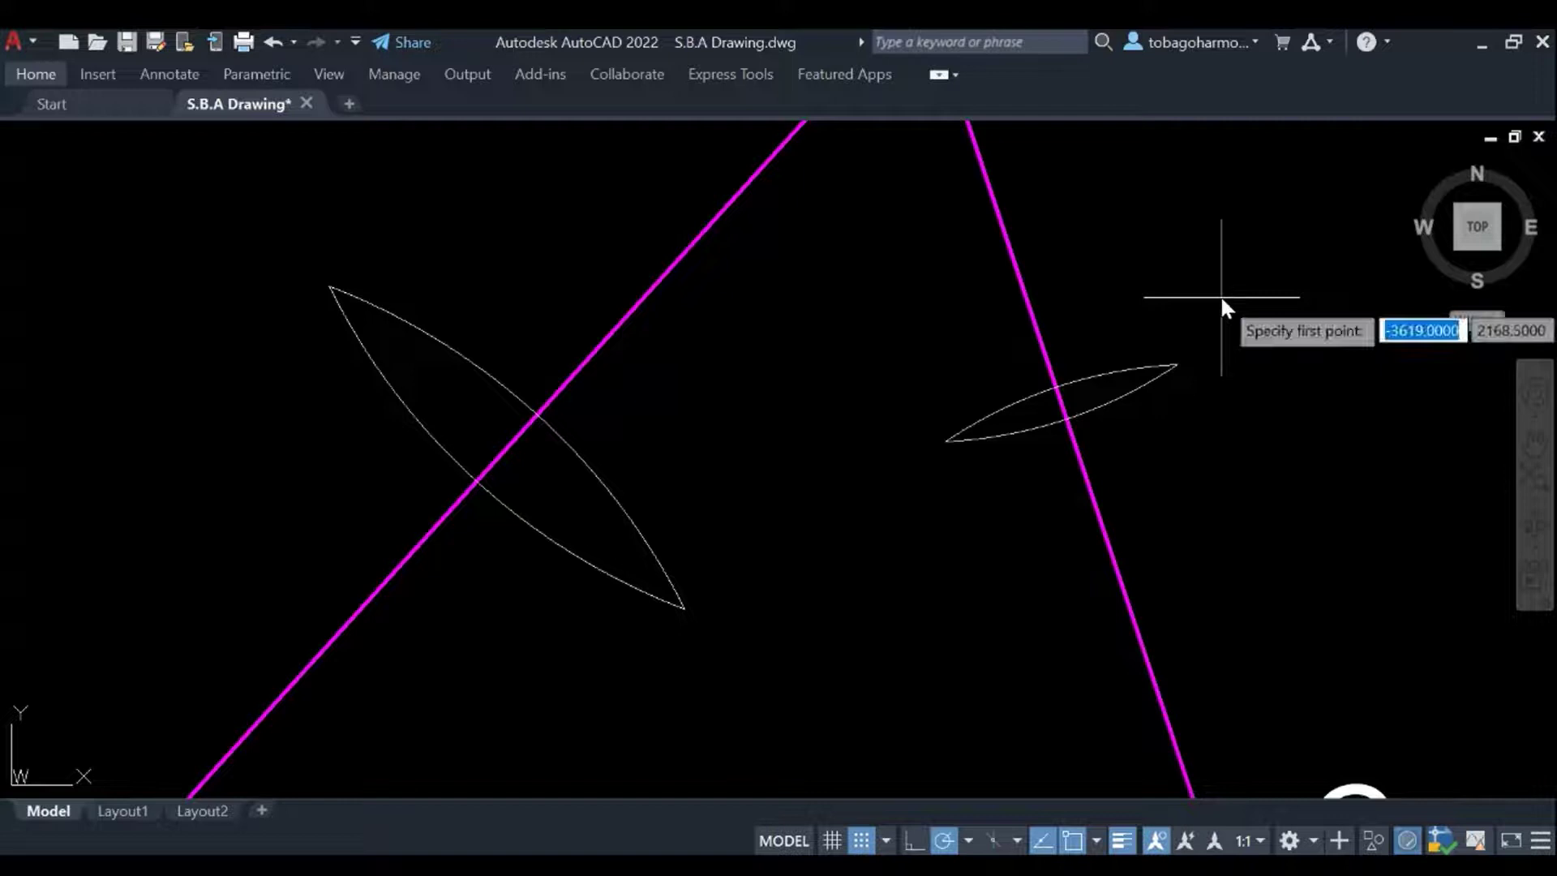
click(1182, 364)
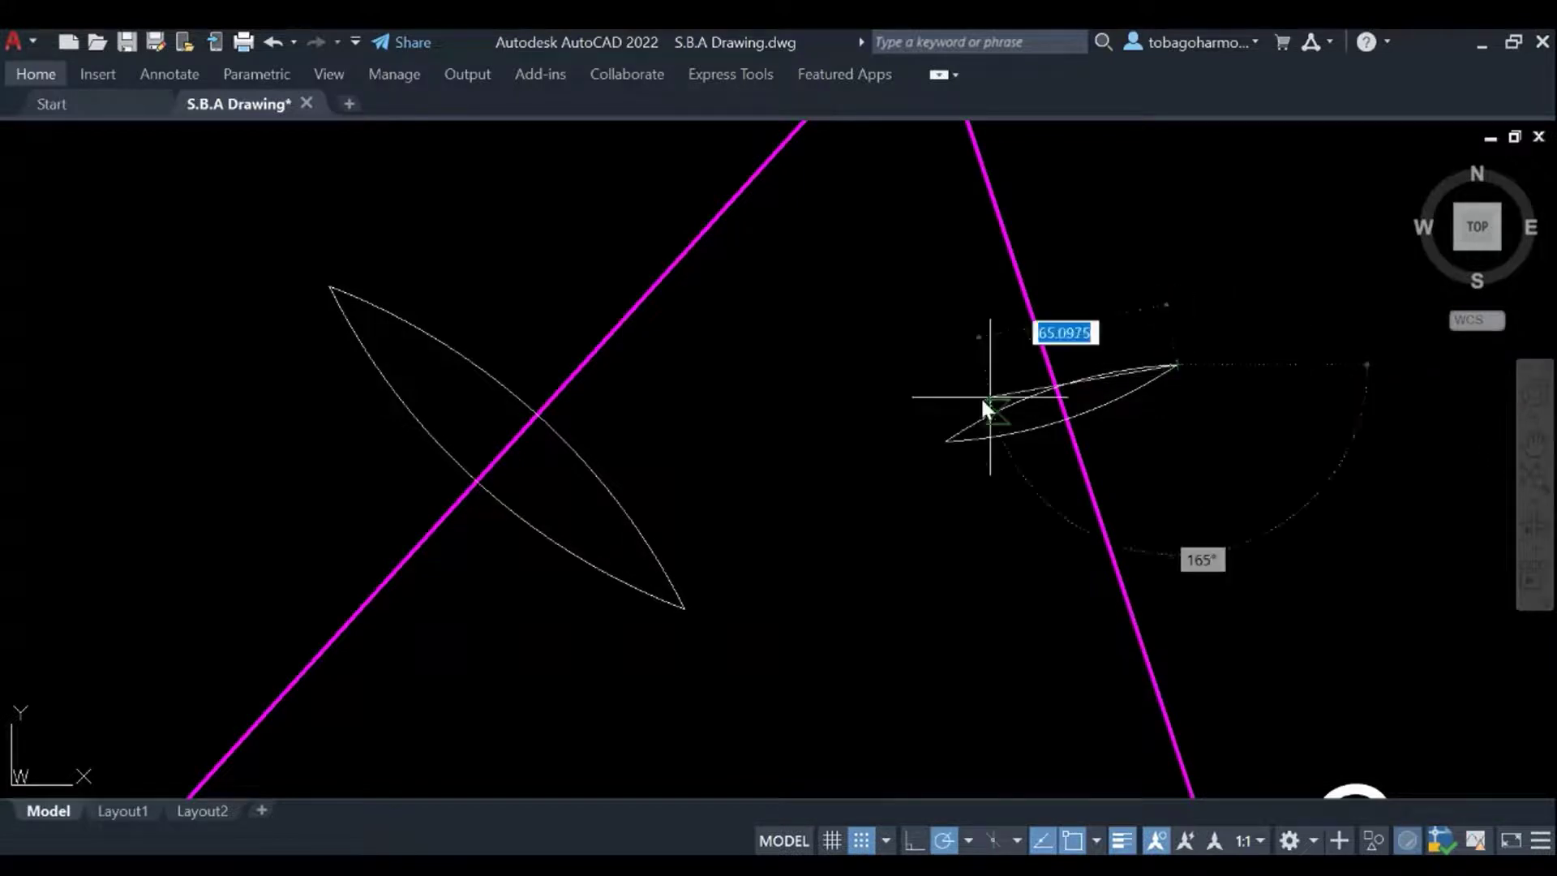
click(947, 440)
key(Escape)
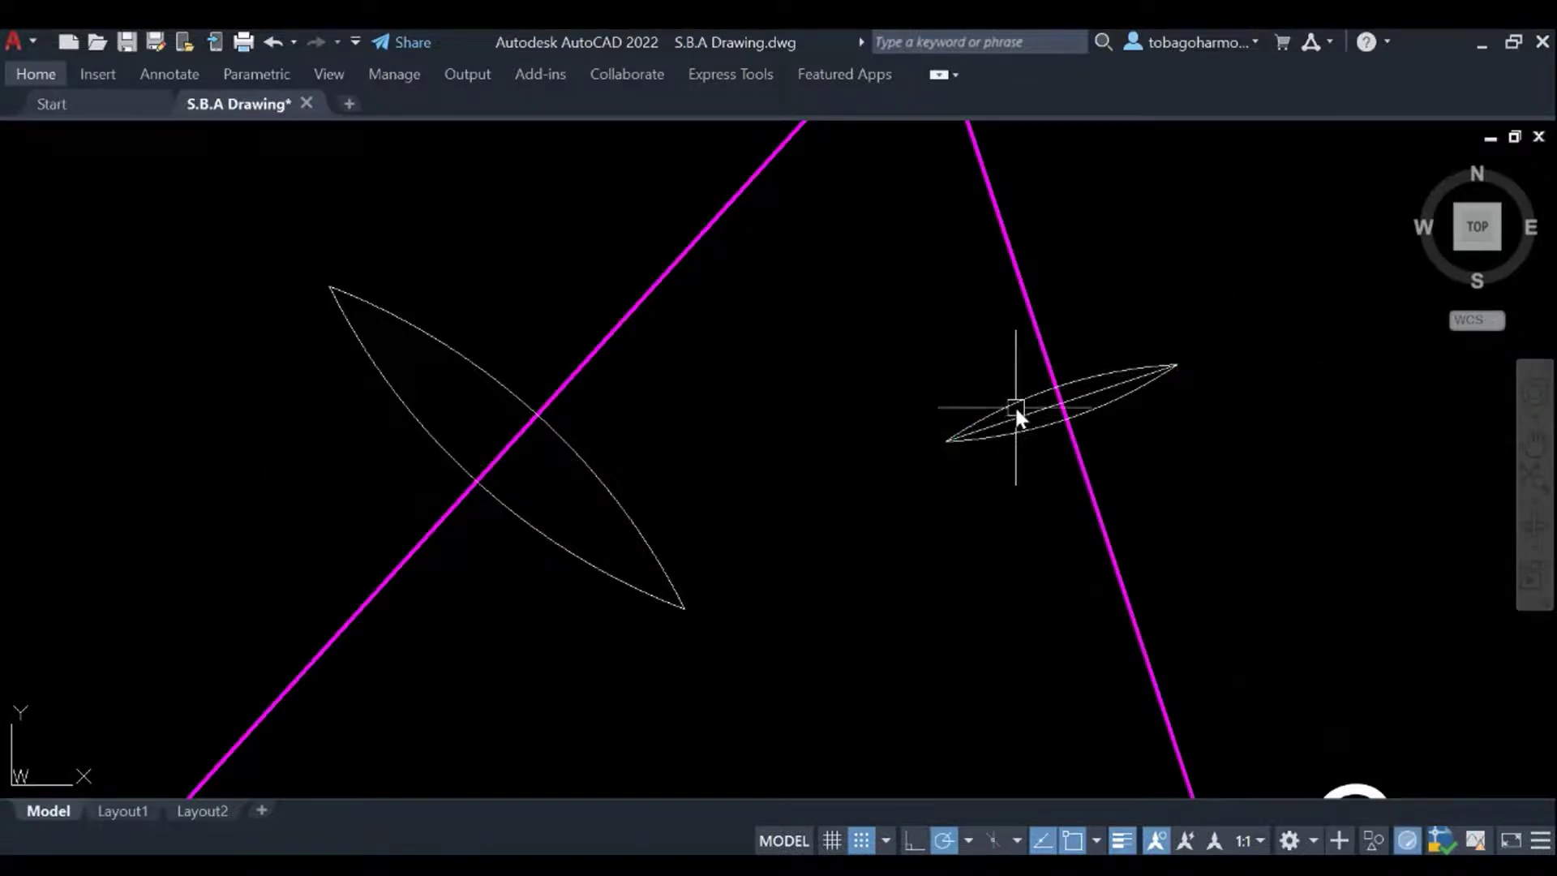
Draw a line joining the two arc intersections on either side of line AB to form its perpendicular bisector.
key(Return)
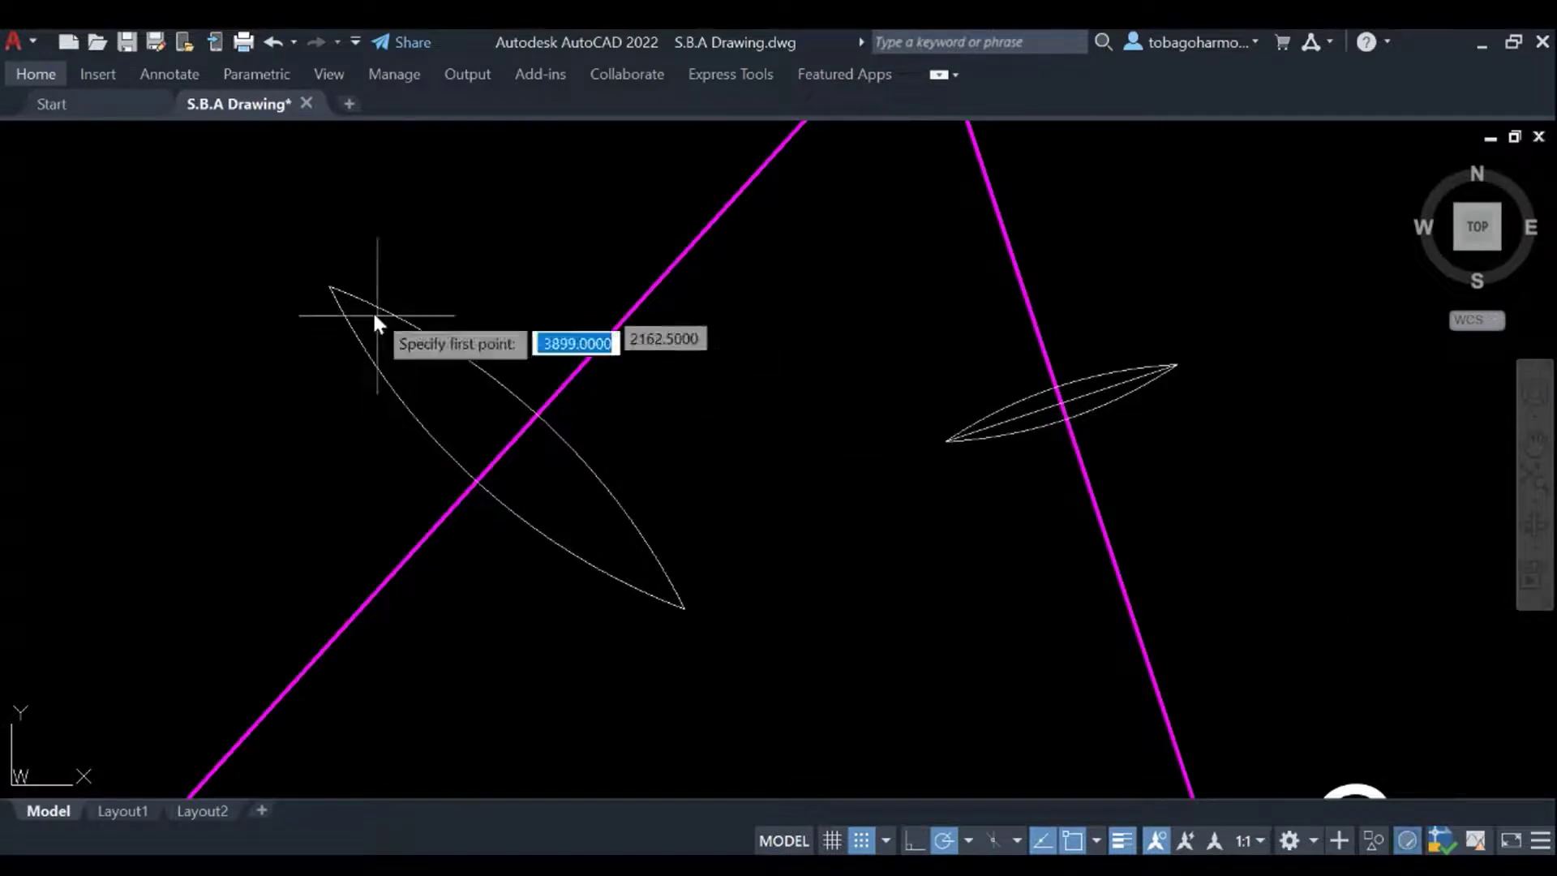
click(331, 287)
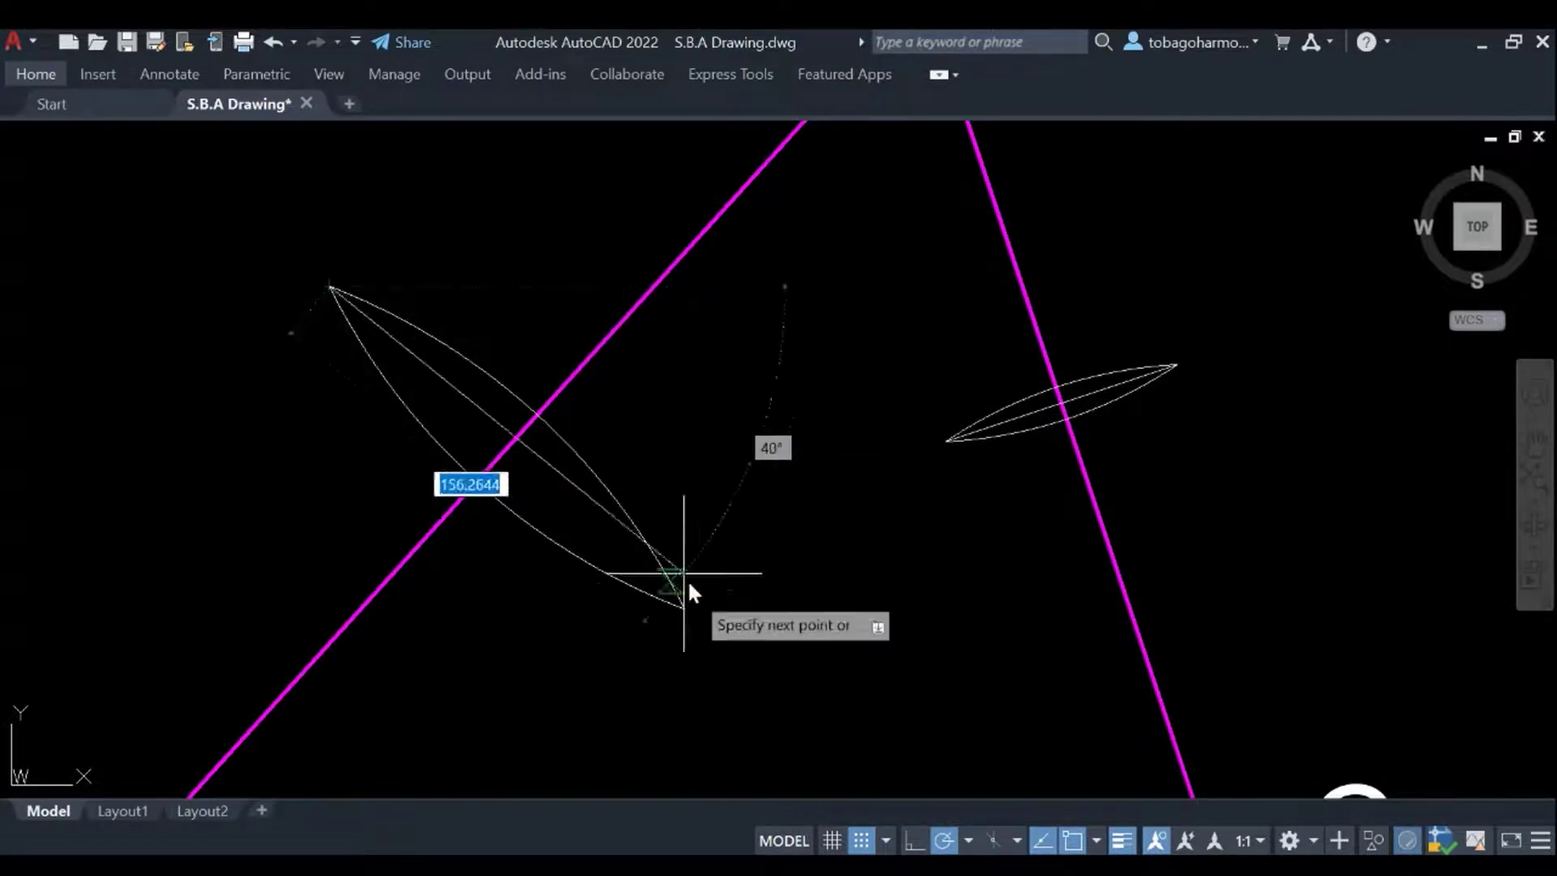
click(685, 608)
key(Escape)
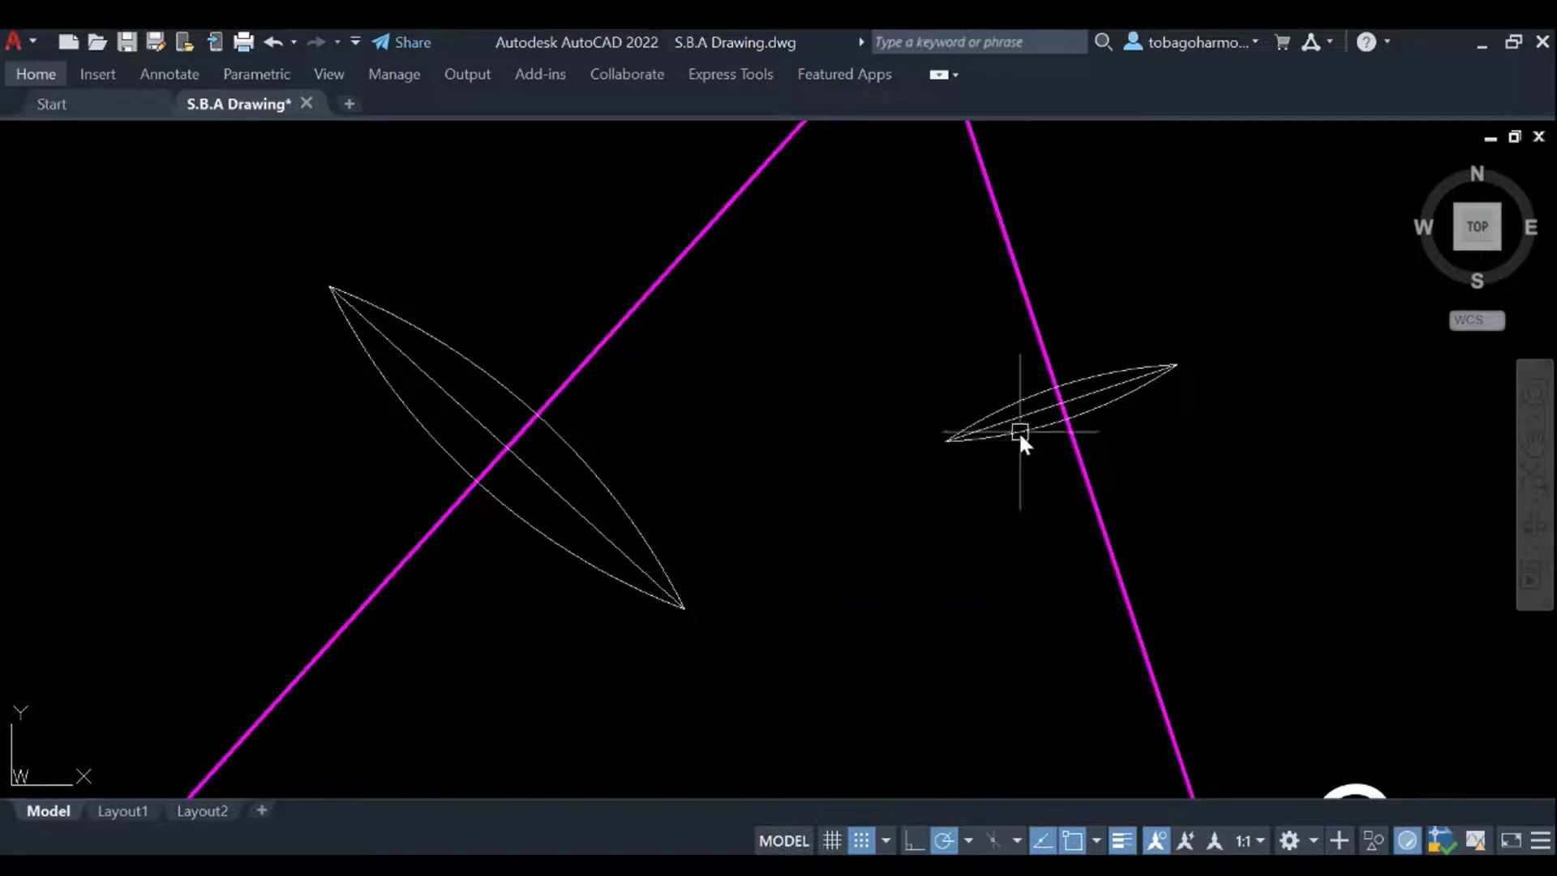
Stretch the inner end of the AC bisector along its own direction until it crosses the AB bisector.
click(1019, 415)
click(945, 442)
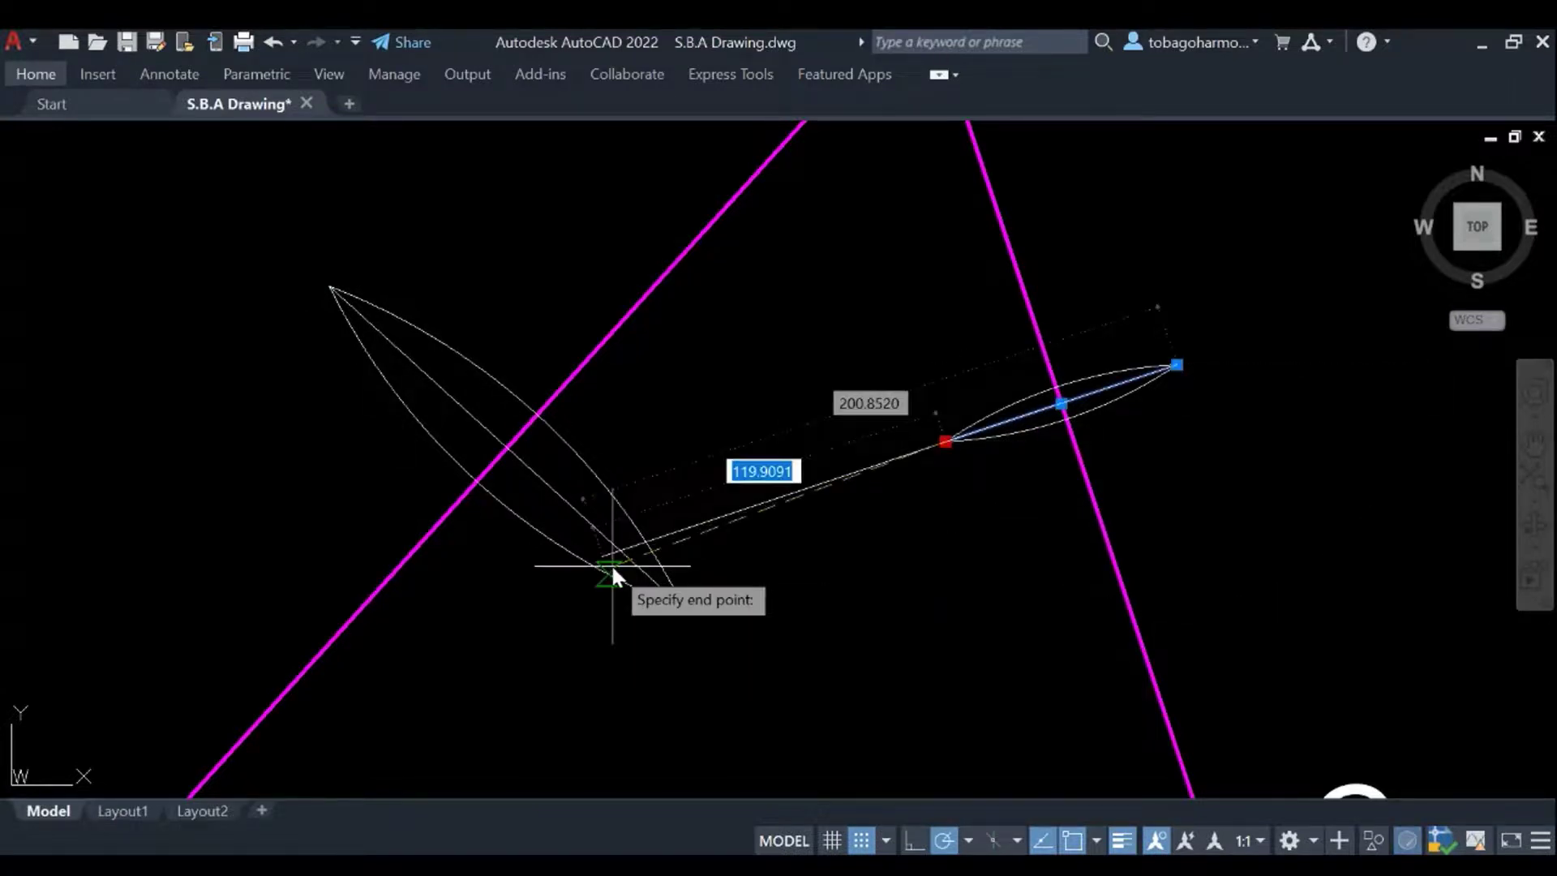
scroll(610, 562, up, 4)
click(590, 482)
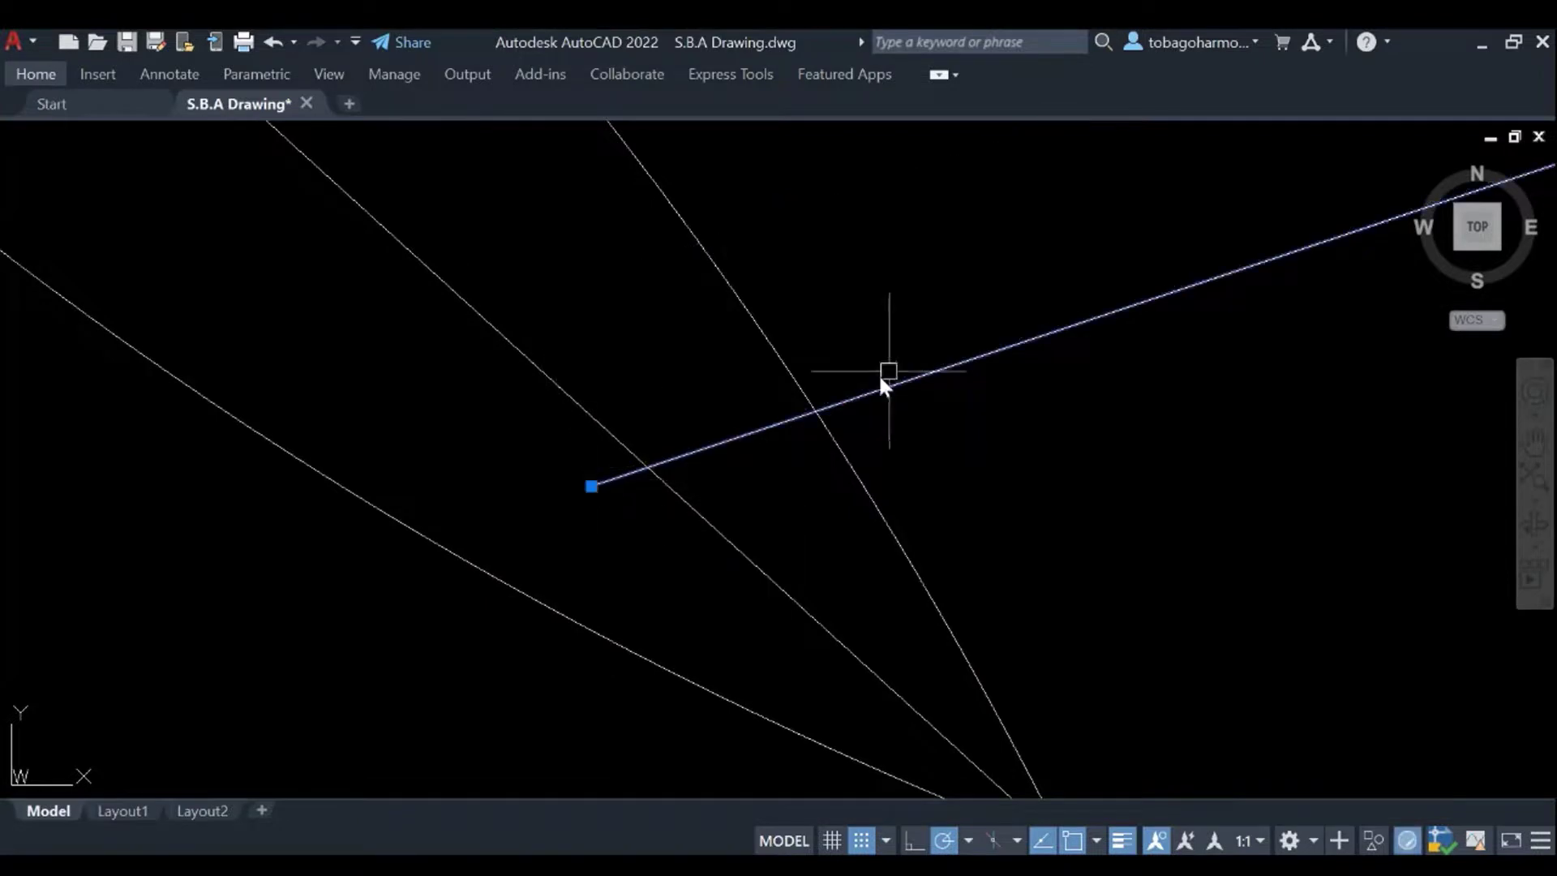
scroll(908, 348, down, 3)
key(Escape)
Mark the crossing point of the two bisectors with a small circle centred on it.
scroll(795, 373, up, 2)
scroll(795, 381, up, 6)
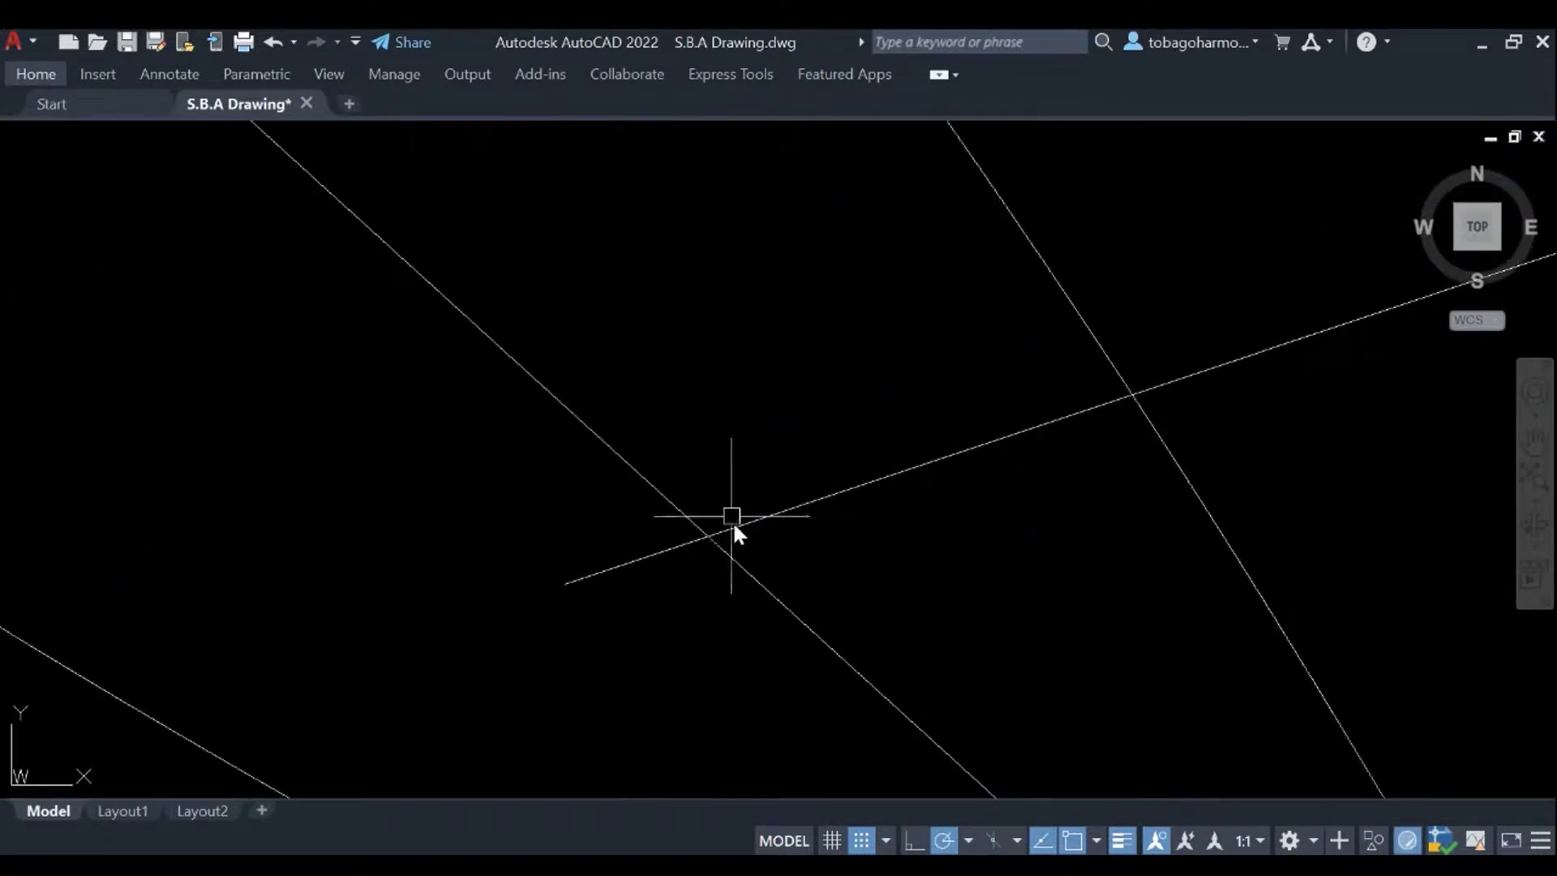
text(CIRCLE)
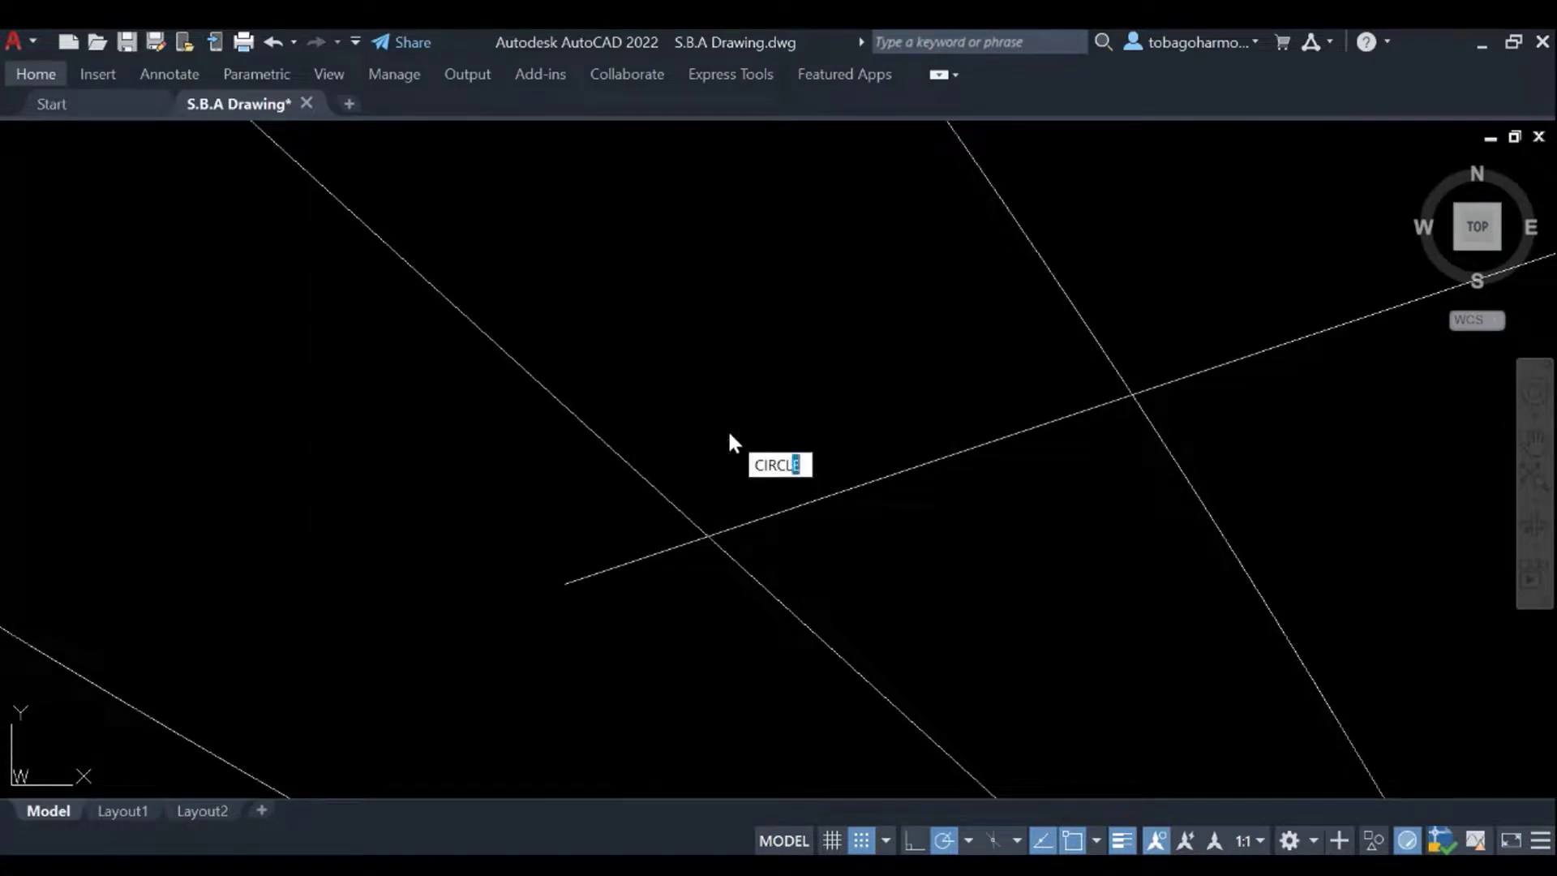
key(Return)
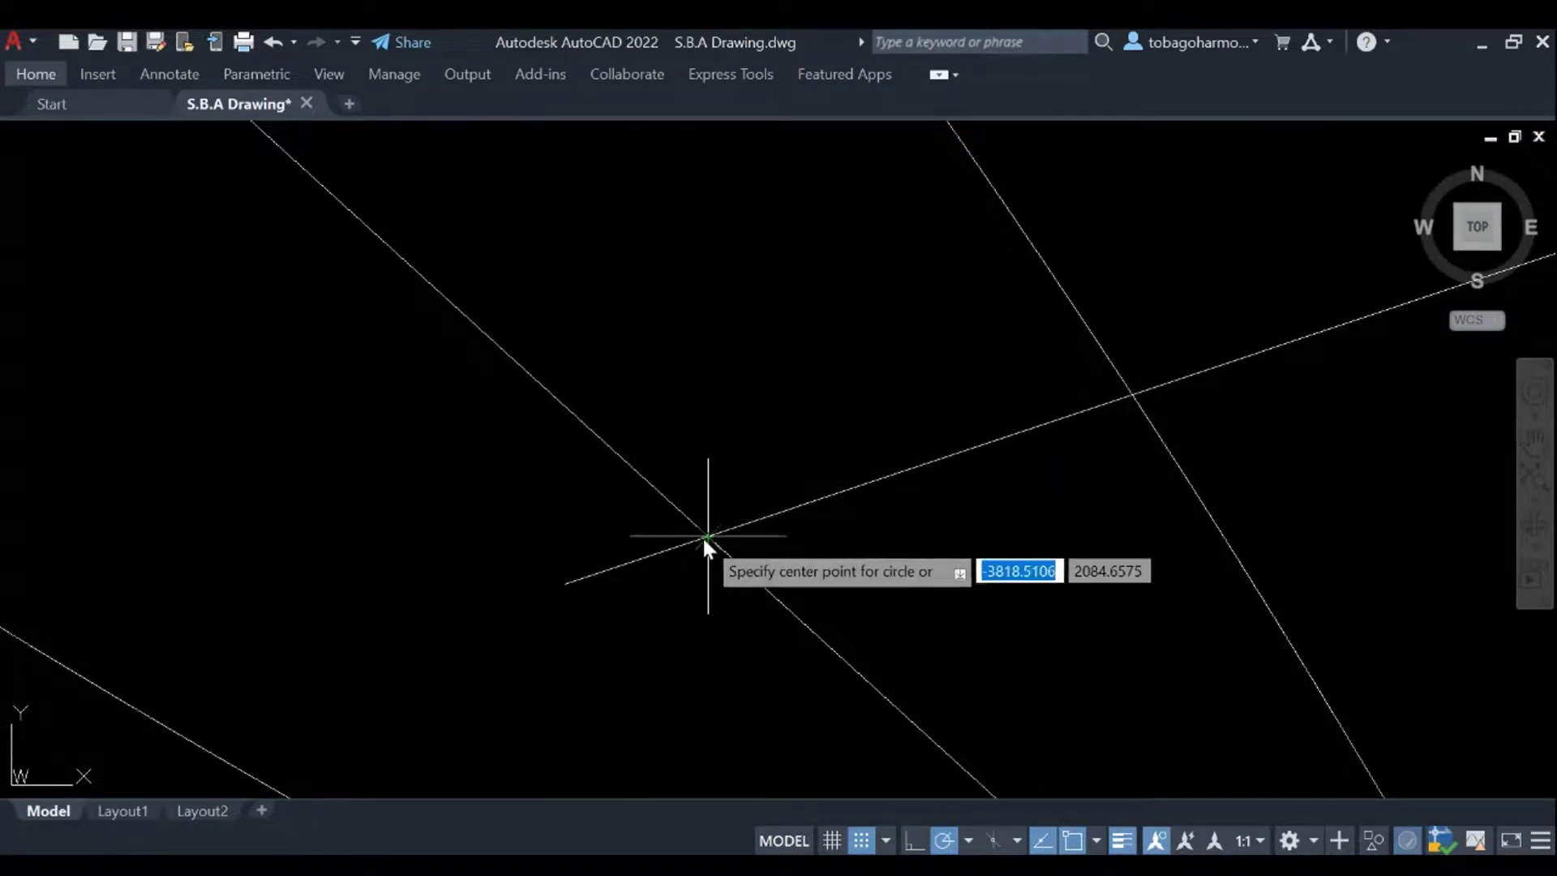
click(707, 536)
click(736, 567)
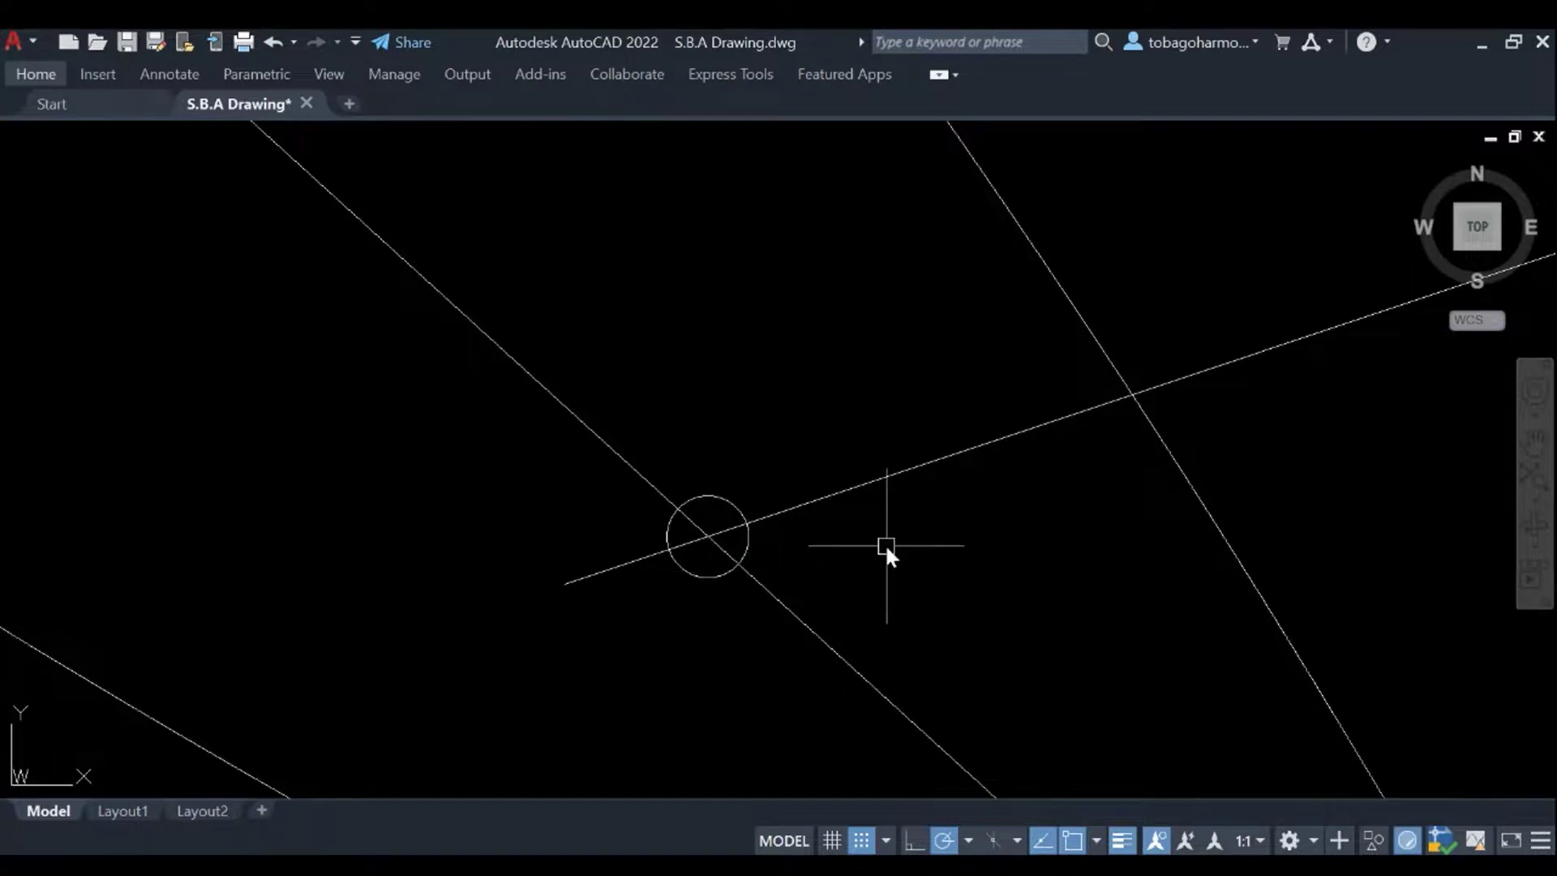
Examine the marked crossing point of the bisectors up close and in relation to lines AB and AC.
scroll(884, 543, down, 5)
middle_drag(980, 567, 902, 451)
scroll(902, 450, down, 3)
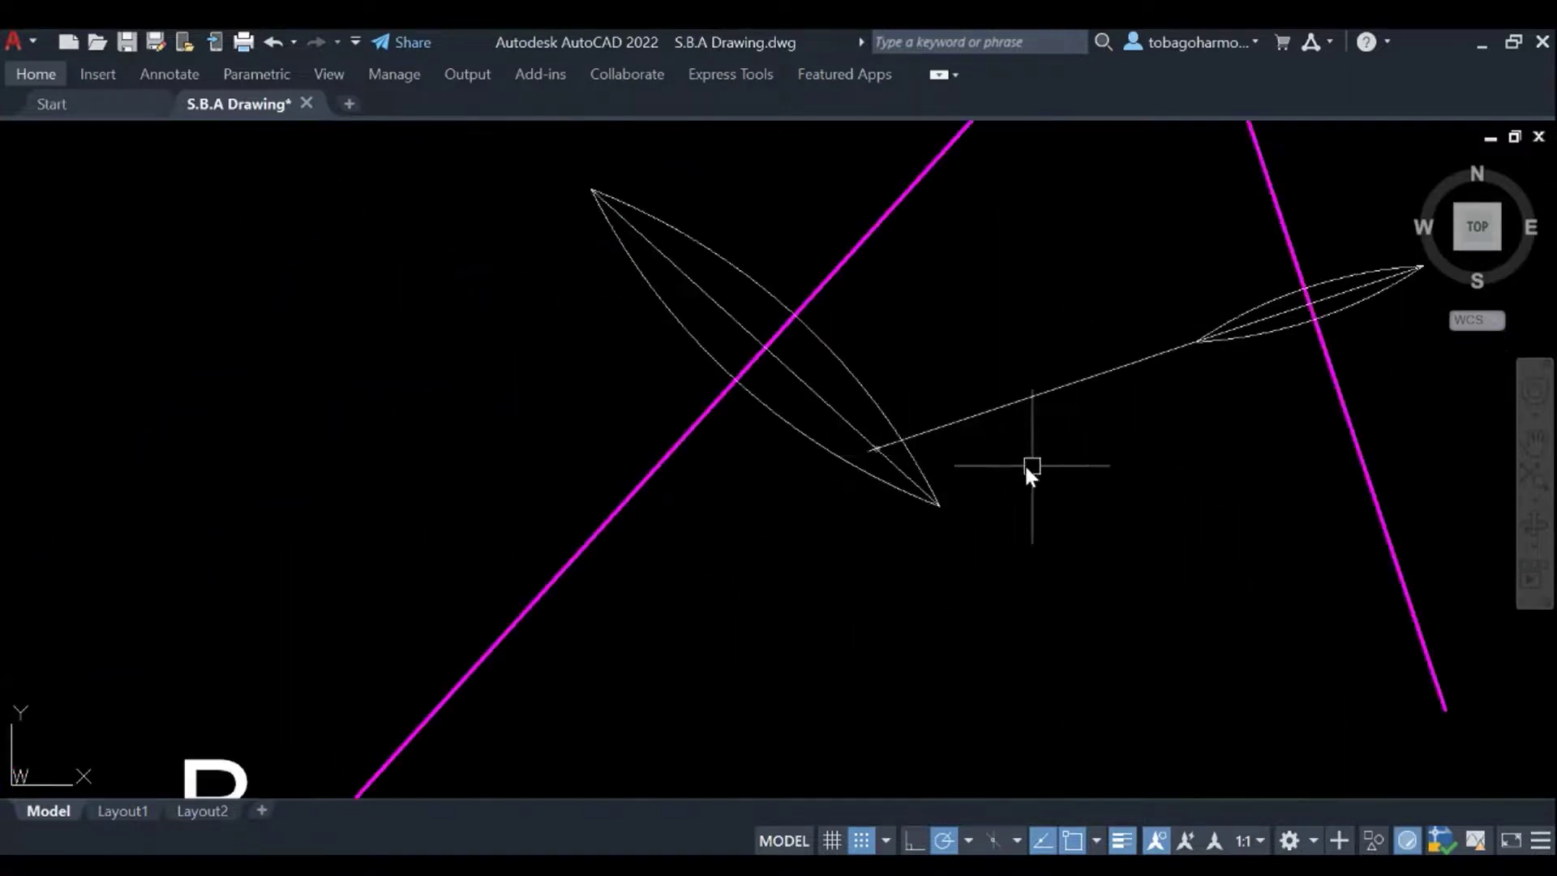
middle_drag(1024, 464, 889, 475)
scroll(888, 475, down, 2)
scroll(766, 456, up, 5)
scroll(765, 455, down, 5)
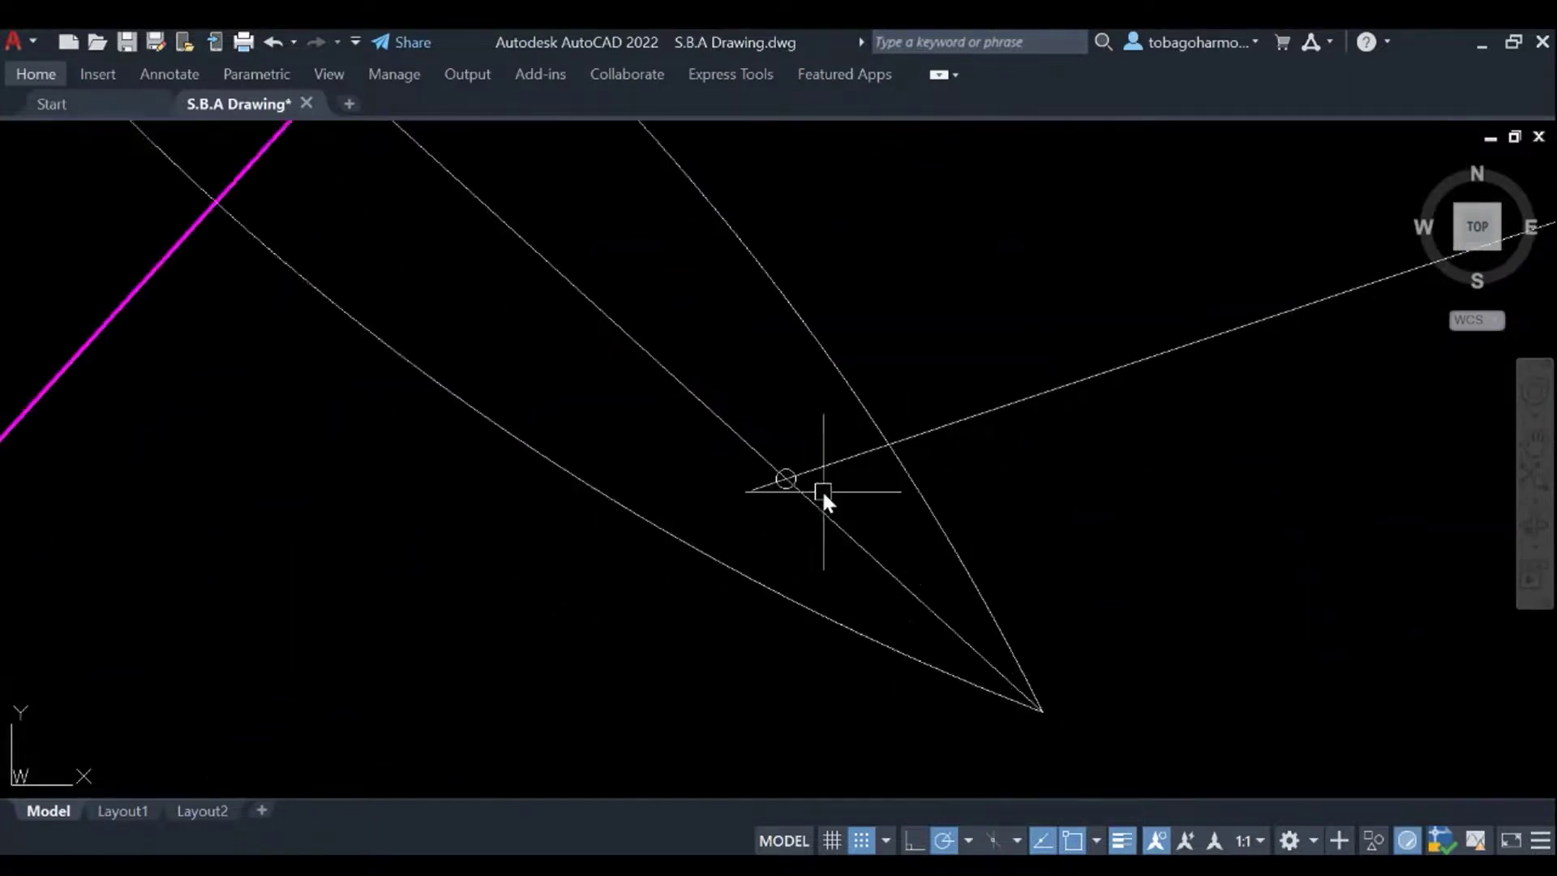
scroll(912, 487, up, 2)
scroll(973, 549, down, 2)
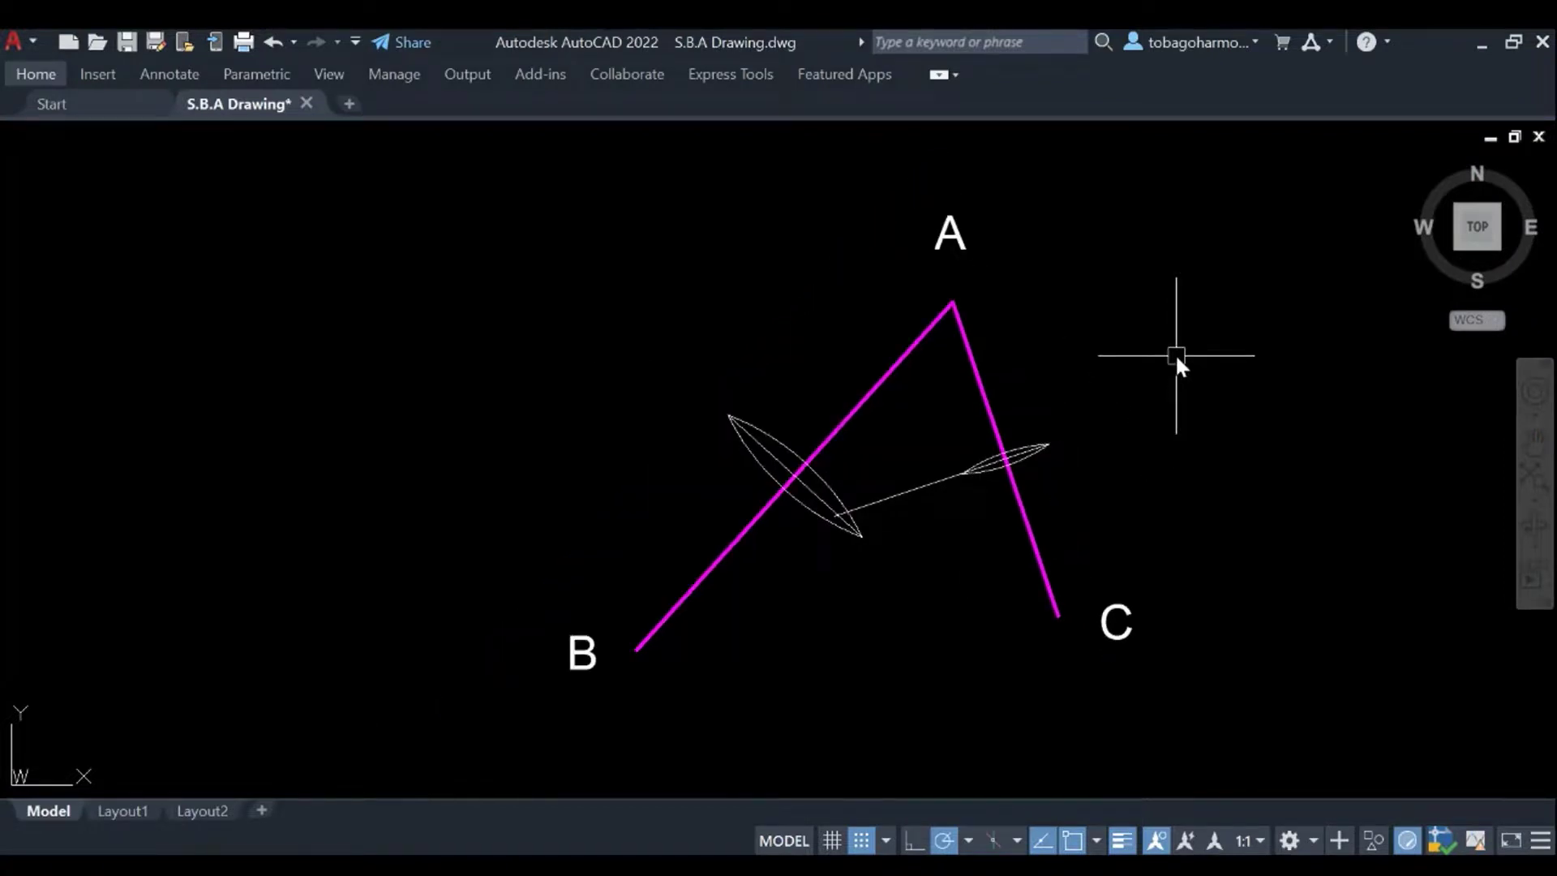
Draw a circle centred on the intersection of the two bisectors with its radius reaching endpoint C.
text(circ)
key(Return)
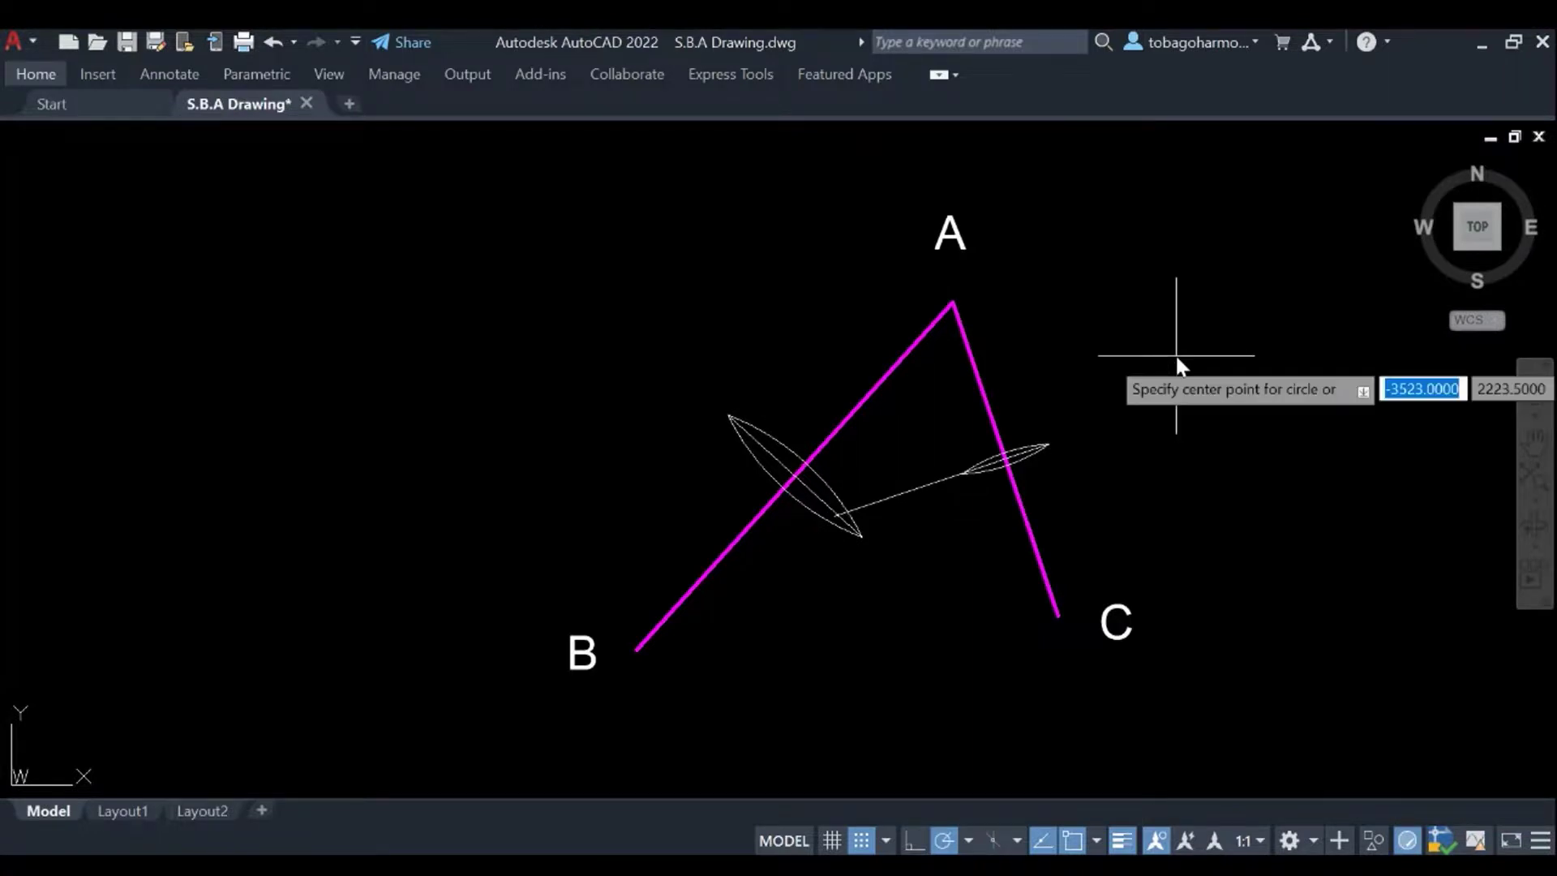
scroll(878, 493, up, 4)
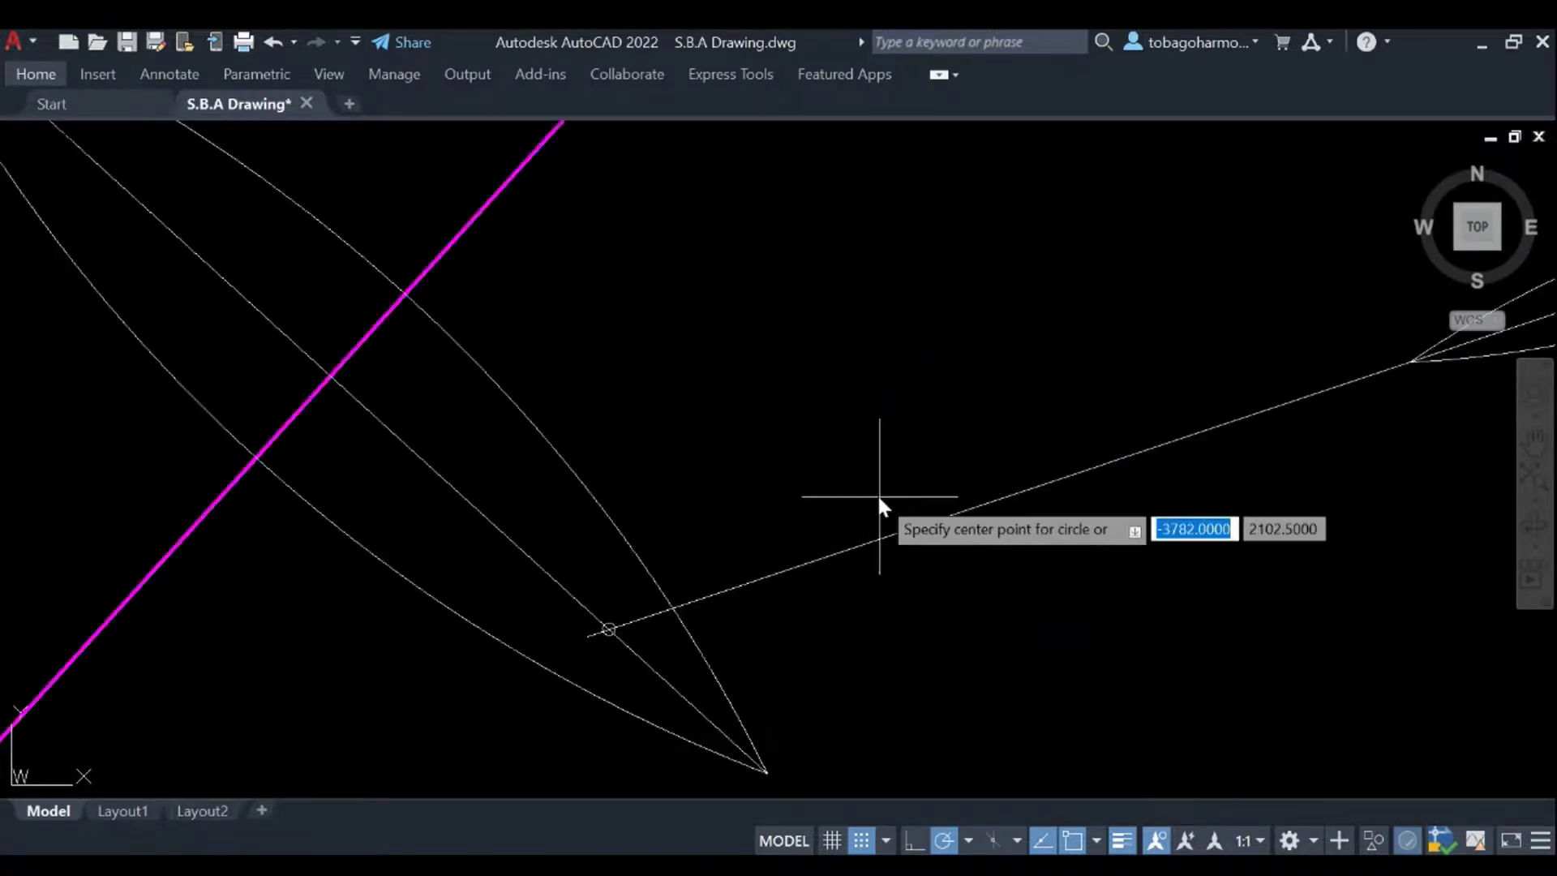
scroll(602, 641, up, 2)
click(645, 721)
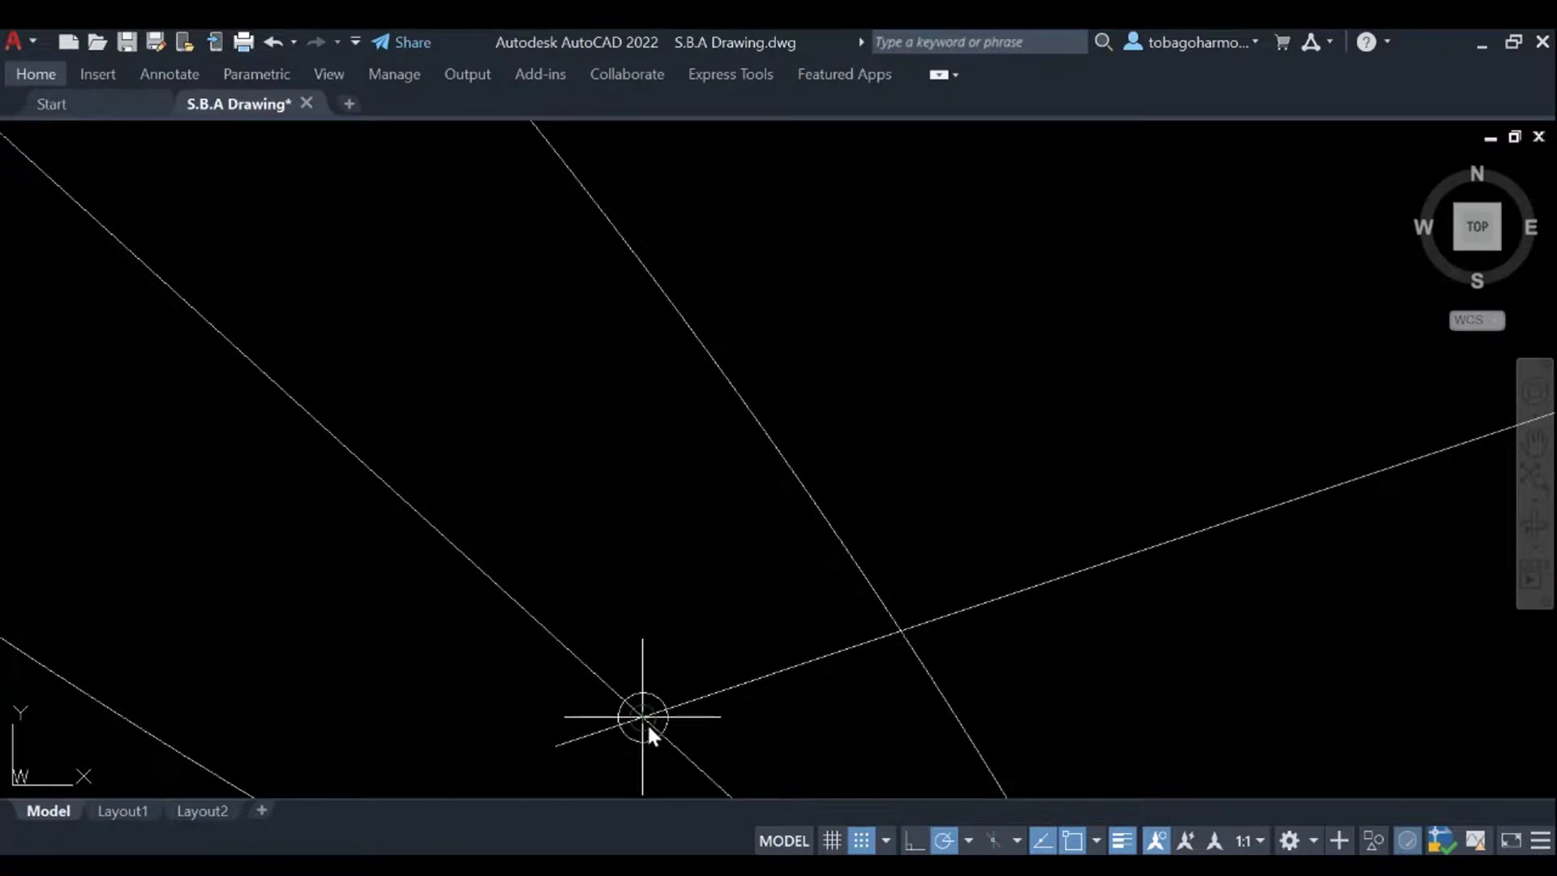
scroll(914, 547, up, 5)
middle_drag(991, 566, 834, 269)
scroll(900, 316, down, 3)
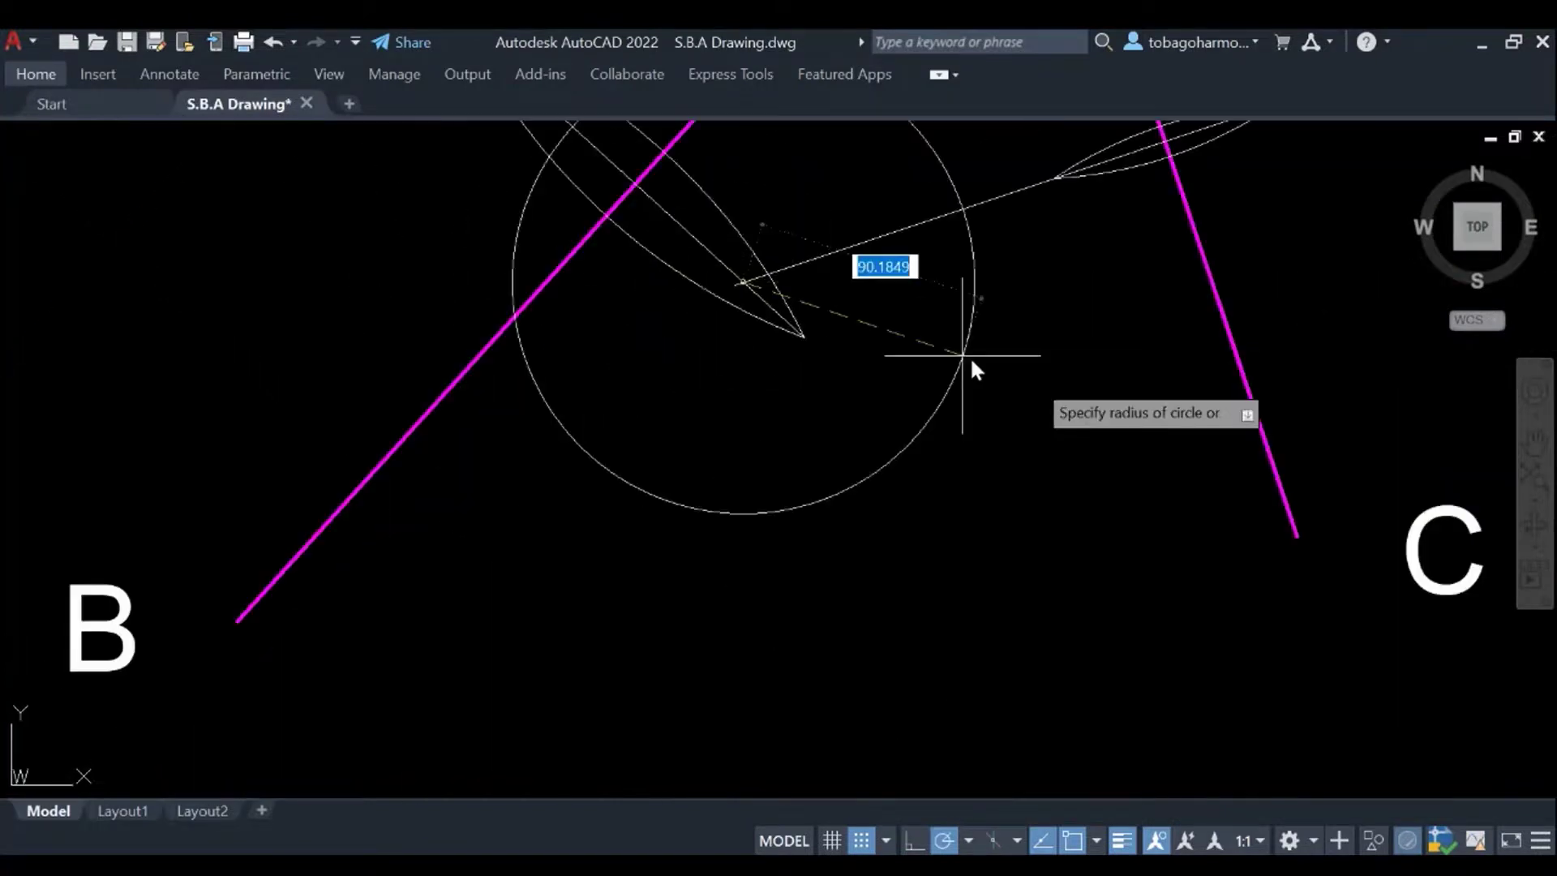
click(1296, 535)
Check whether the large circle passes through point A and the free ends of both lines.
scroll(1296, 535, down, 6)
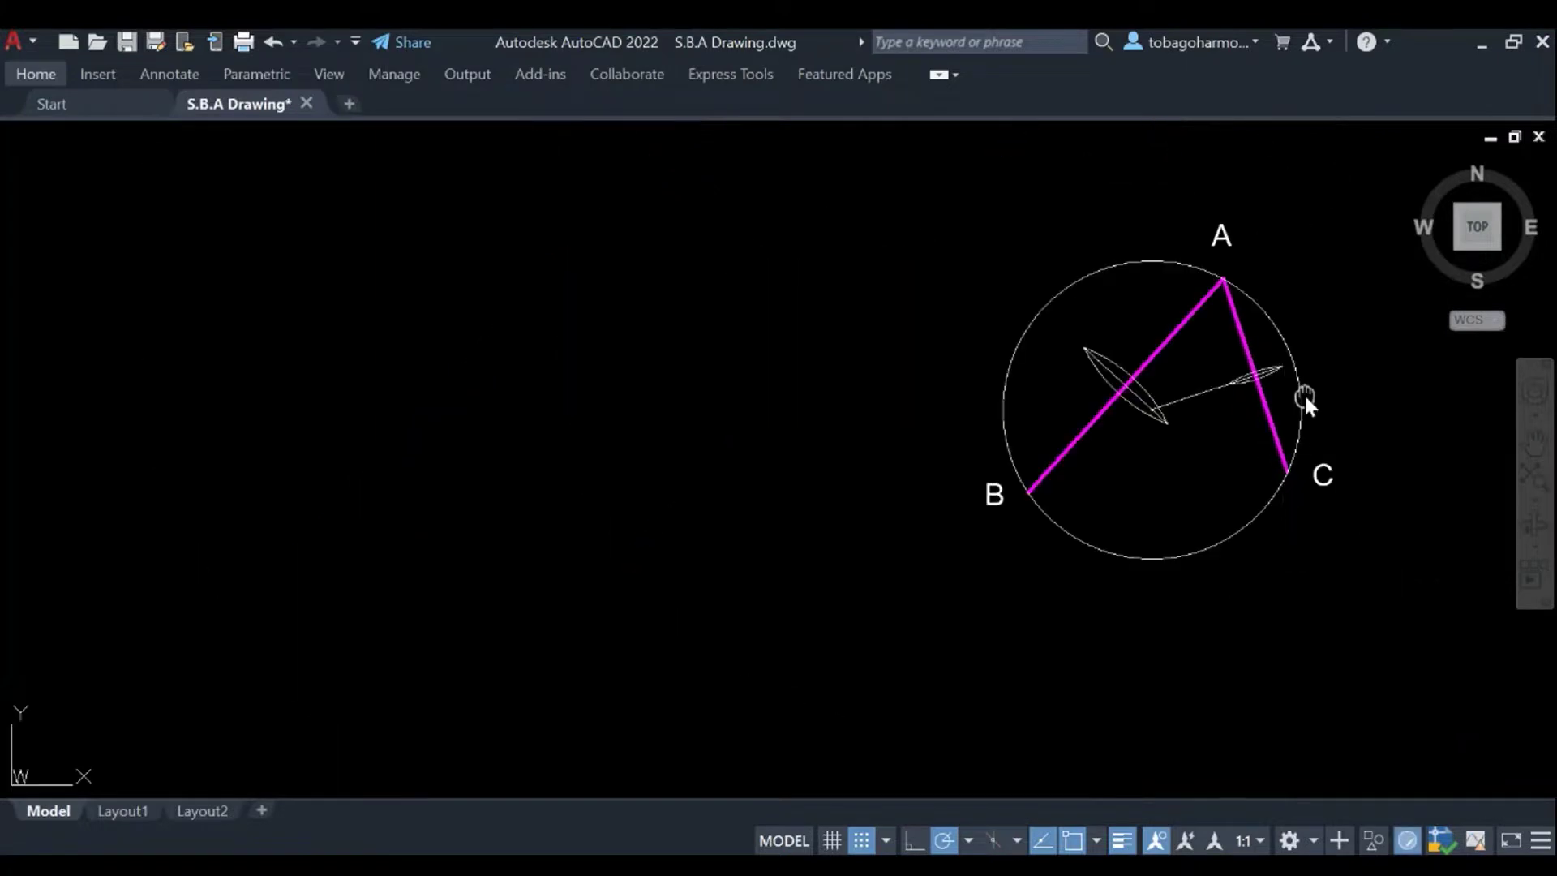
middle_drag(1304, 392, 888, 483)
scroll(834, 324, up, 4)
scroll(810, 429, up, 4)
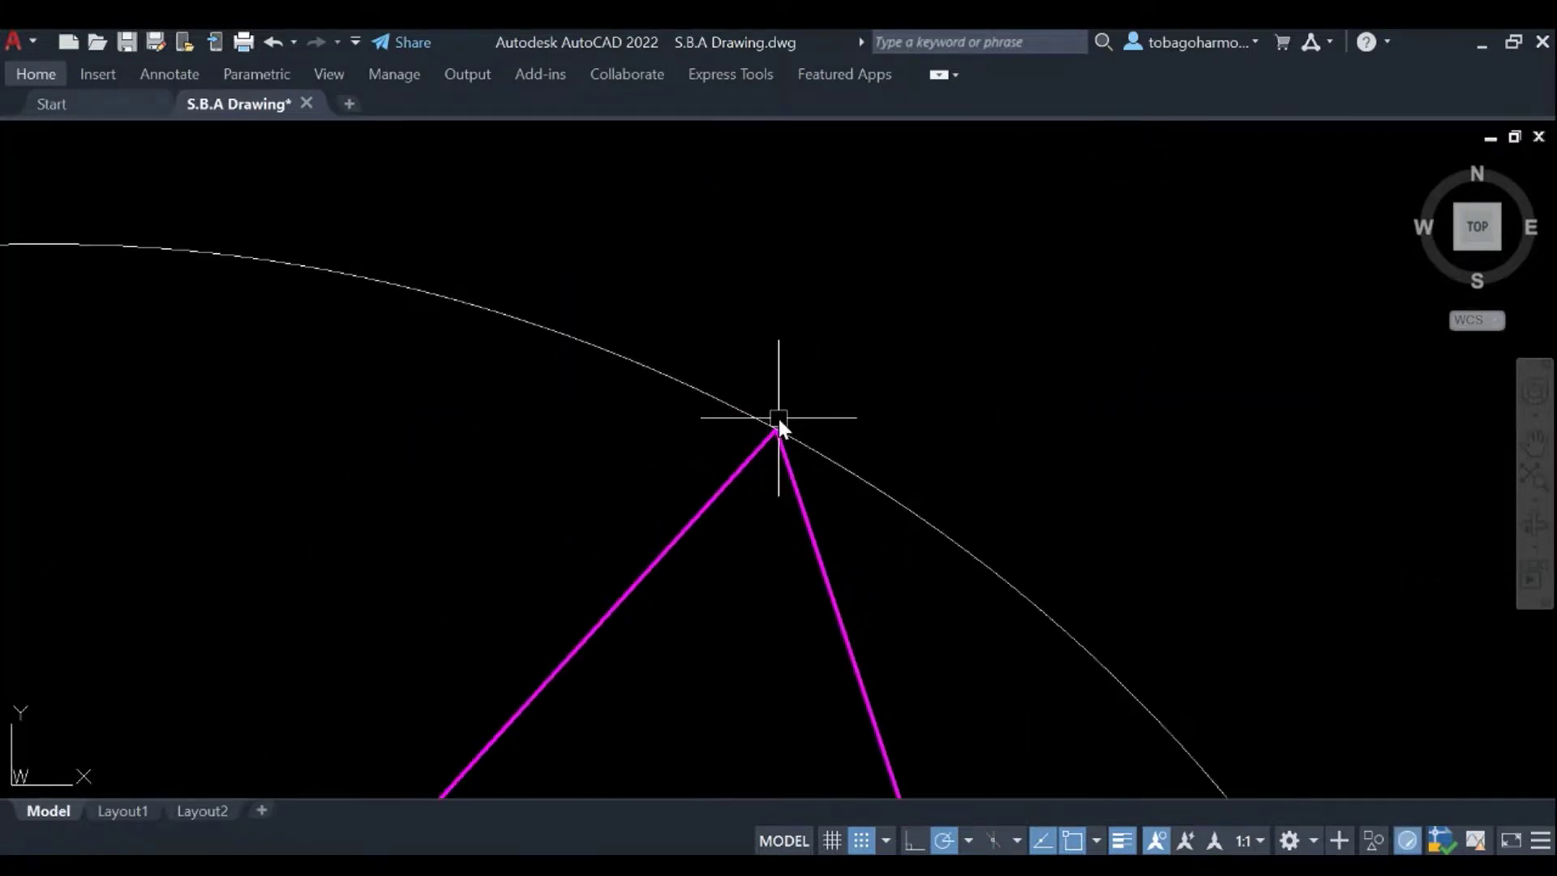
scroll(777, 418, down, 4)
mouse_move(771, 426)
middle_down()
mouse_move(772, 486)
mouse_move(910, 251)
middle_up()
scroll(795, 391, down, 3)
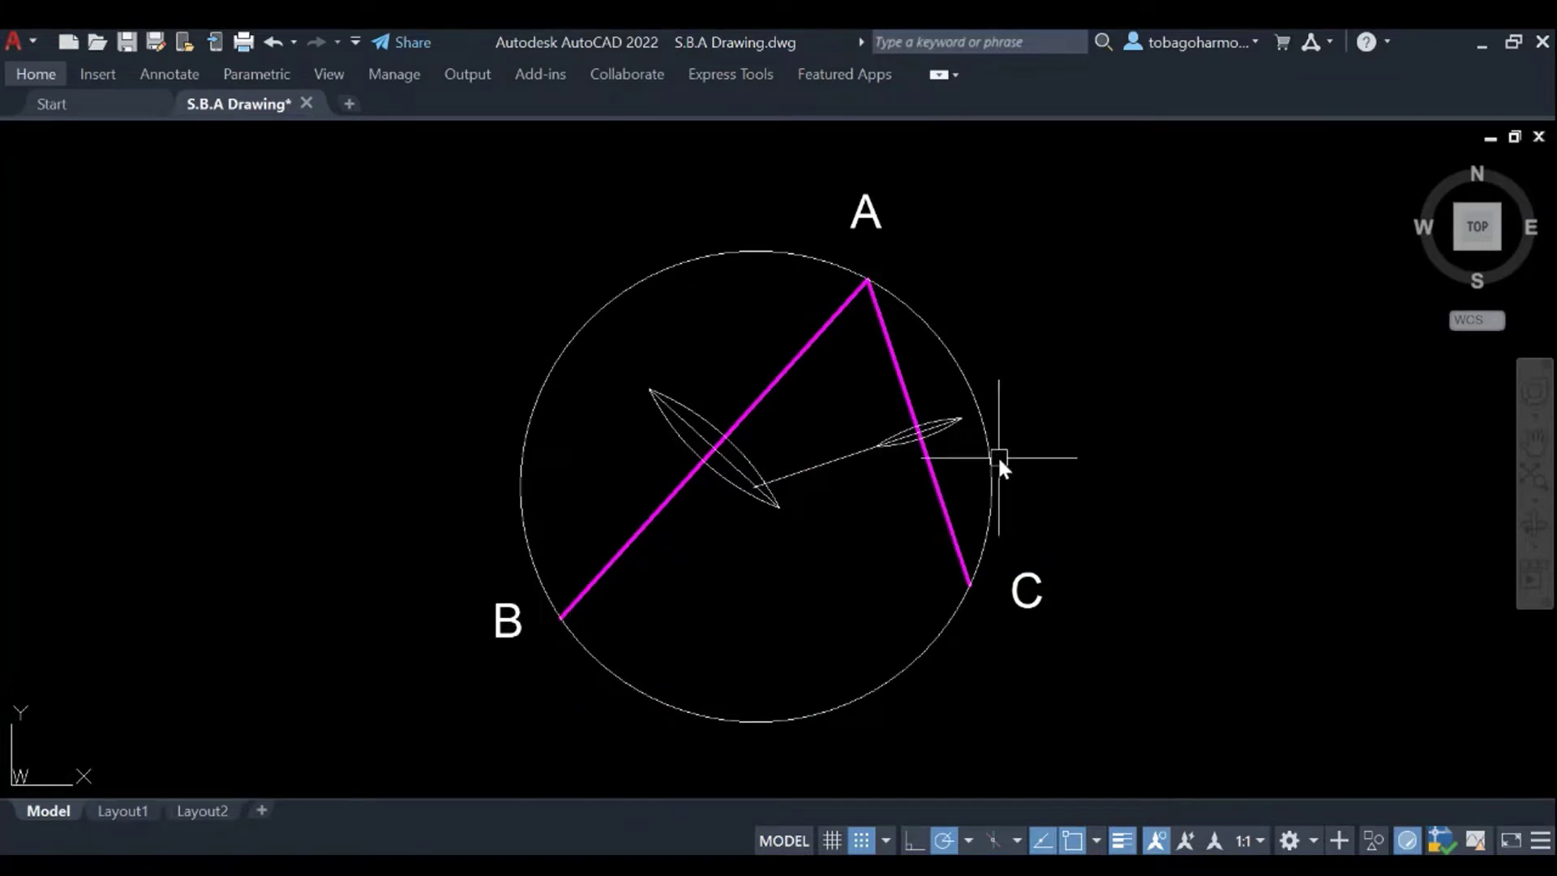
Move the large circle to the thick magenta line layer so it matches lines AB and AC.
click(47, 75)
click(978, 106)
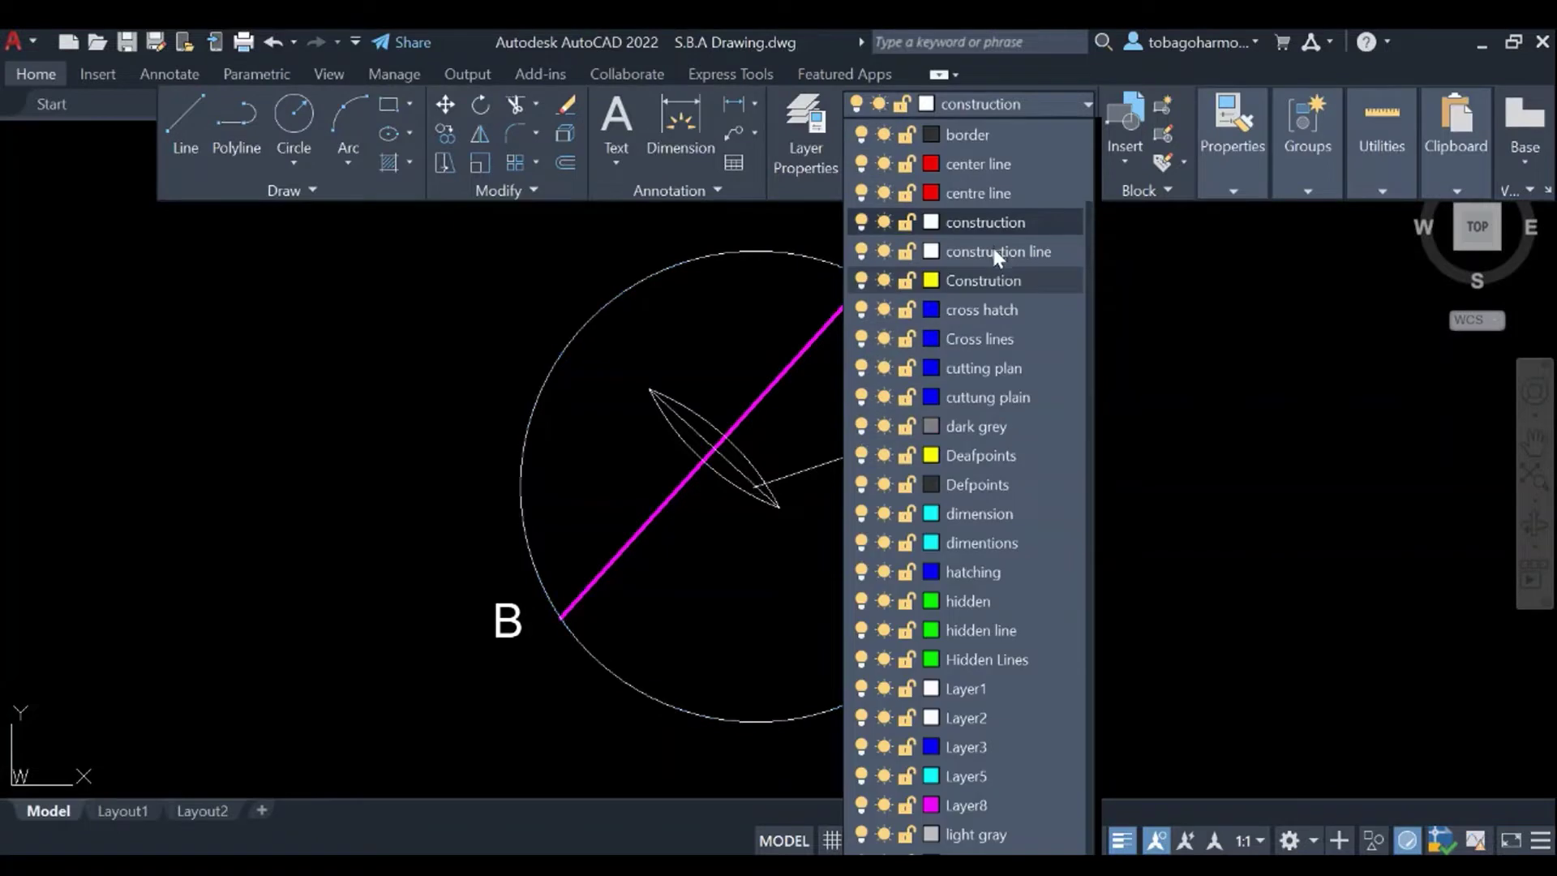
click(1160, 506)
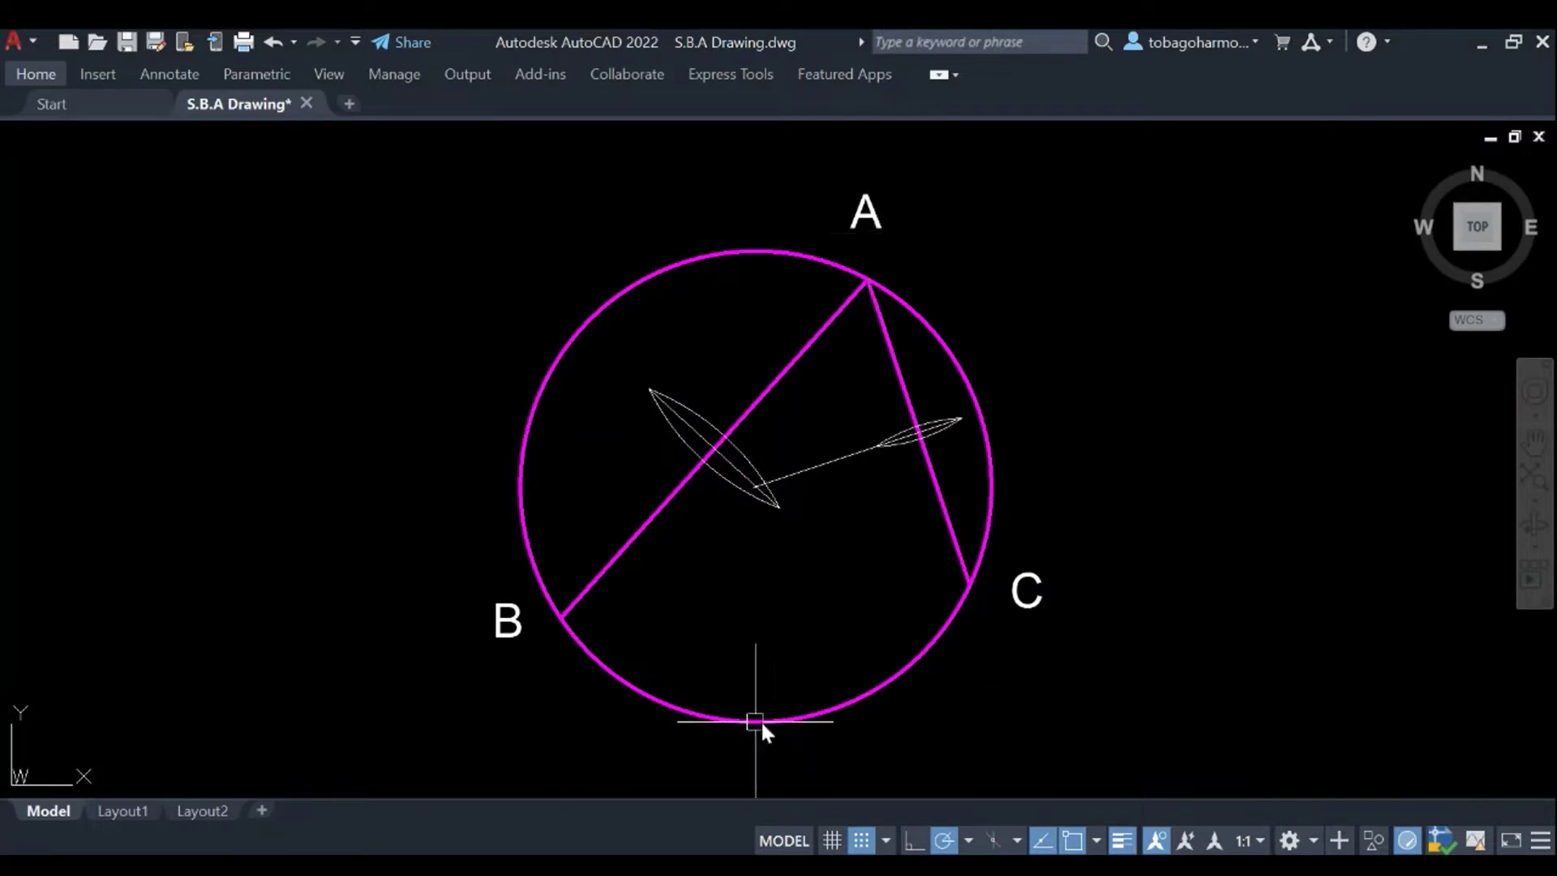
scroll(811, 449, up, 6)
scroll(577, 598, up, 2)
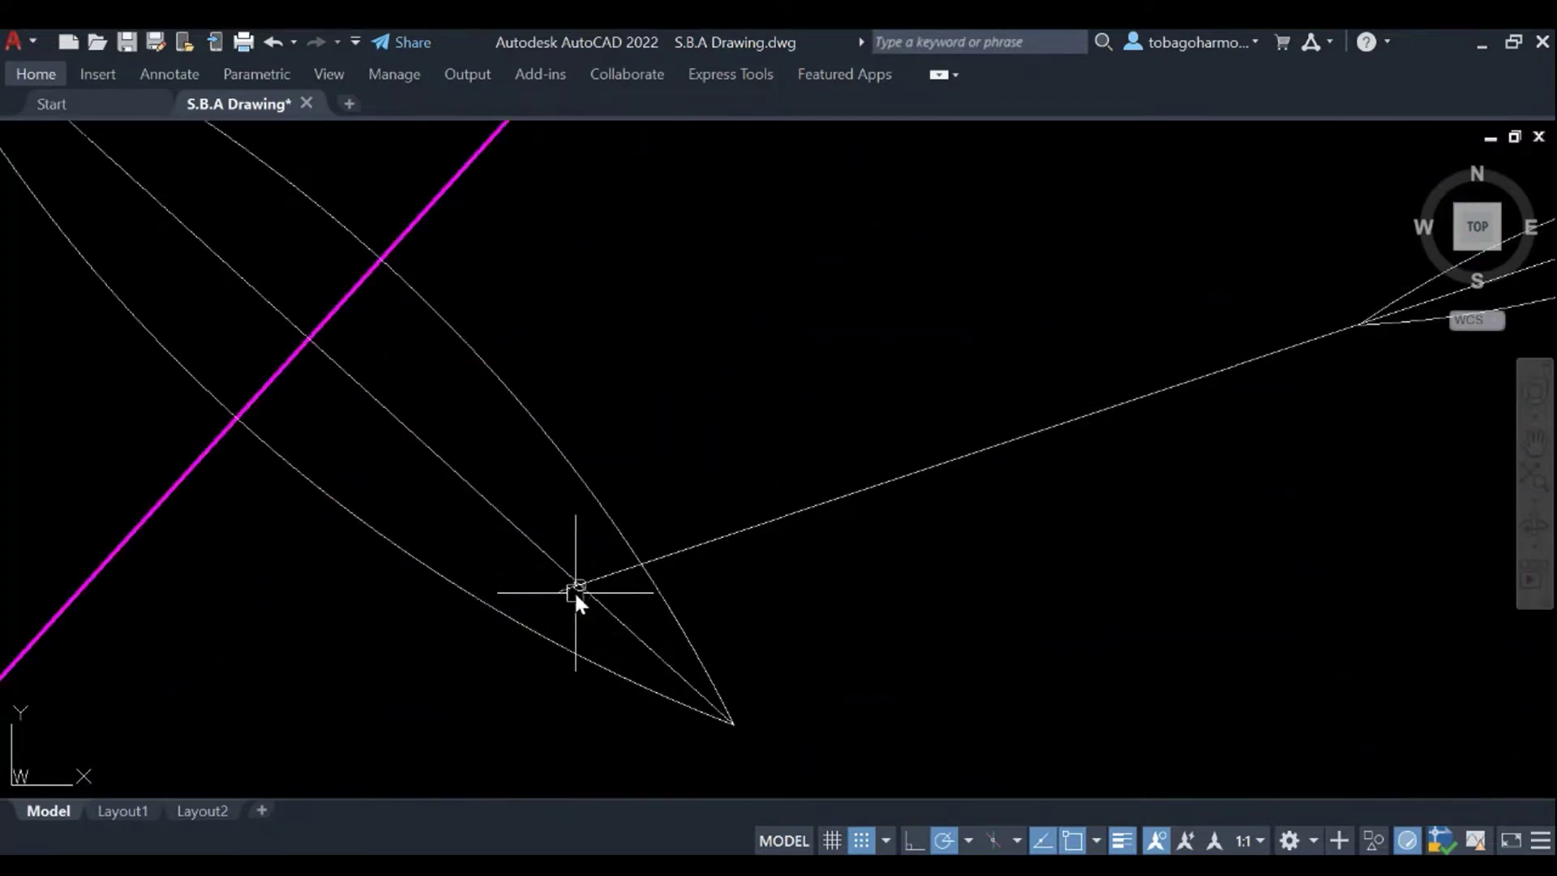
scroll(567, 584, down, 8)
mouse_move(695, 563)
middle_down()
mouse_move(844, 358)
mouse_move(819, 485)
mouse_move(823, 469)
middle_up()
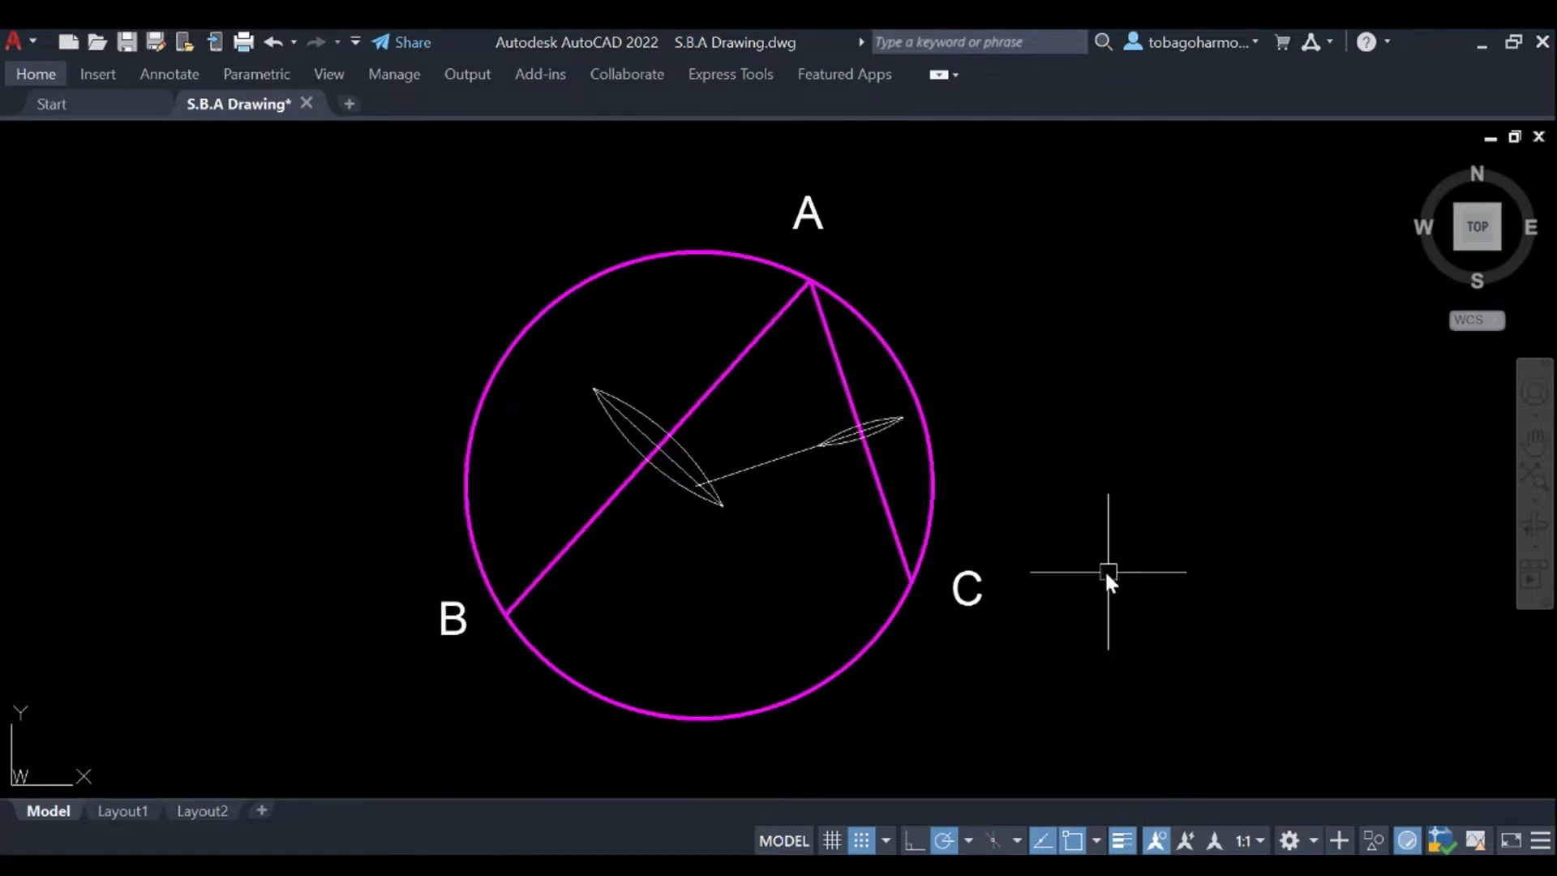